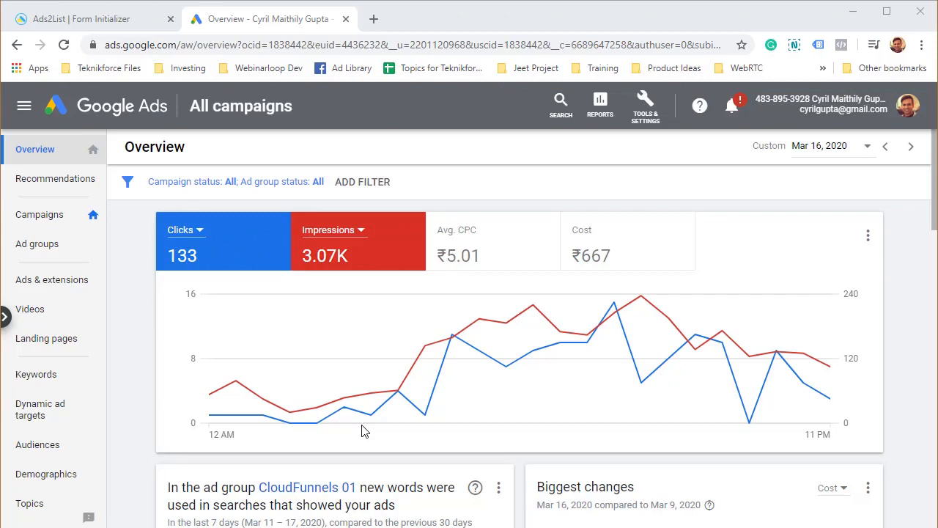
Step: Limit the account view to Search campaigns only
mouse_move(462, 344)
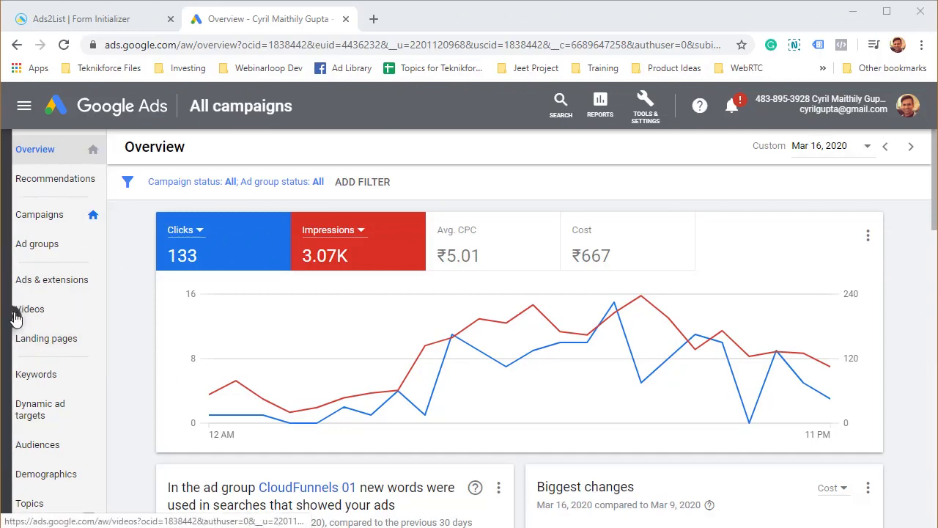
mouse_move(13, 319)
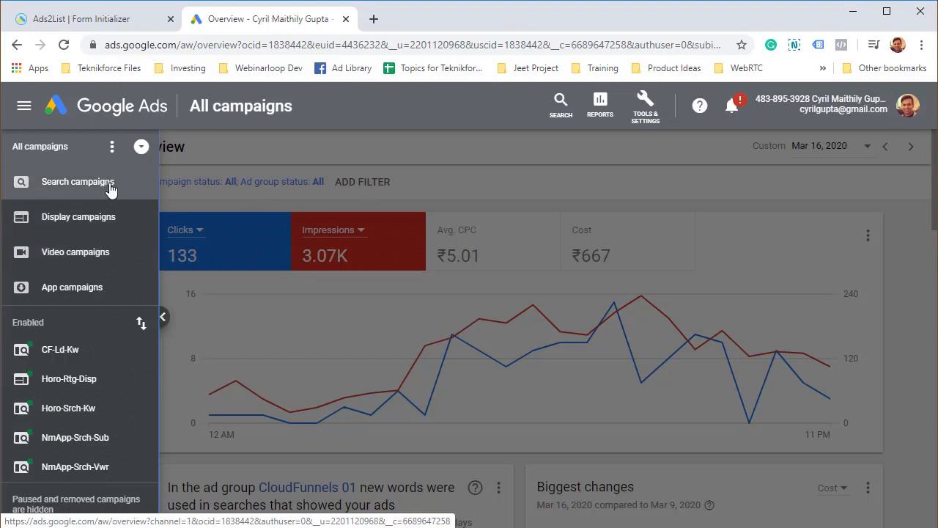
left_click(110, 189)
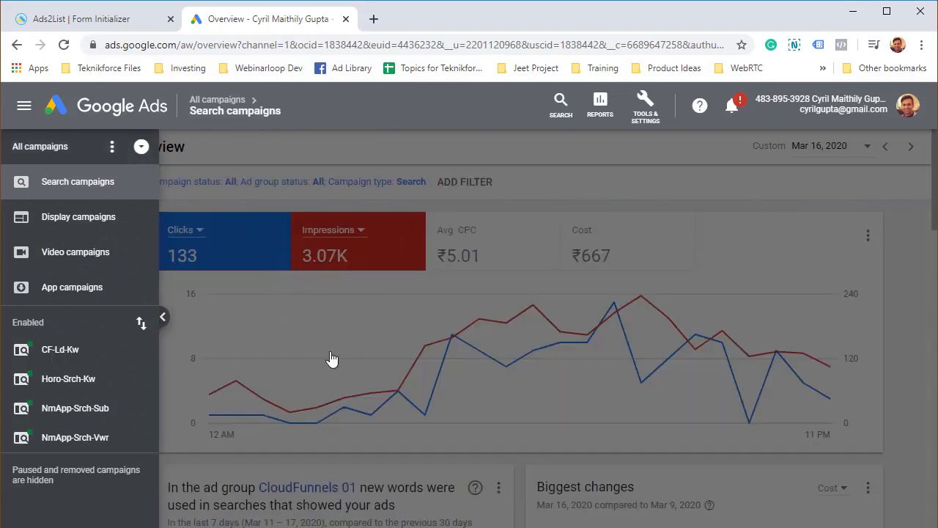
left_click(850, 308)
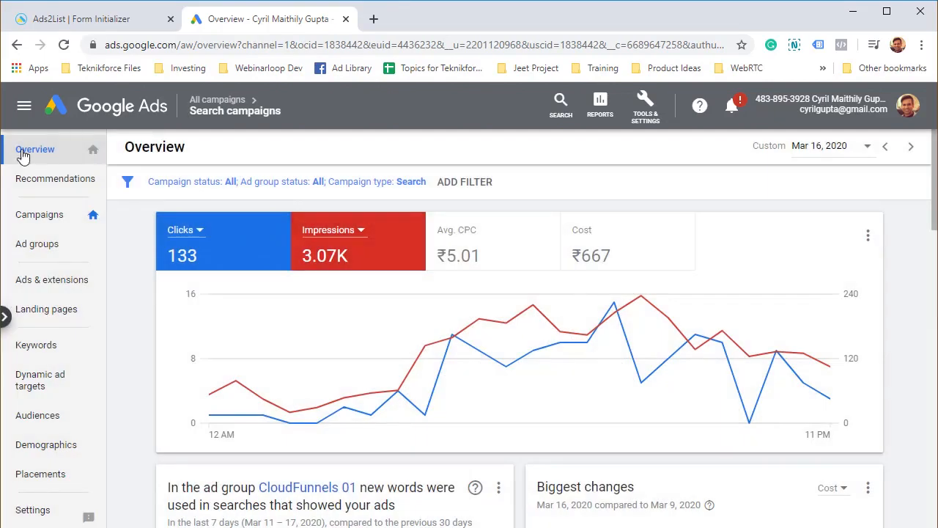
Step: Start a new campaign from the campaigns list and choose Leads as its goal
left_click(66, 220)
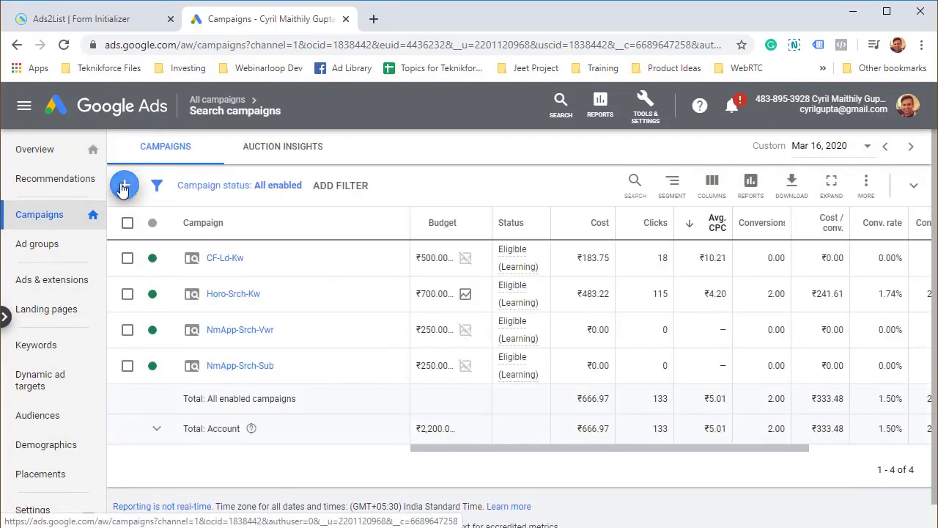
left_click(123, 187)
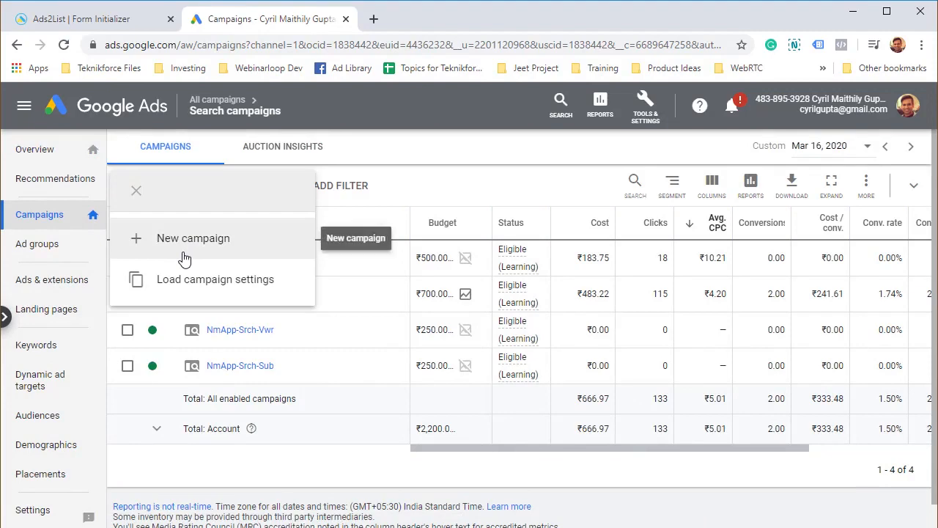
left_click(184, 256)
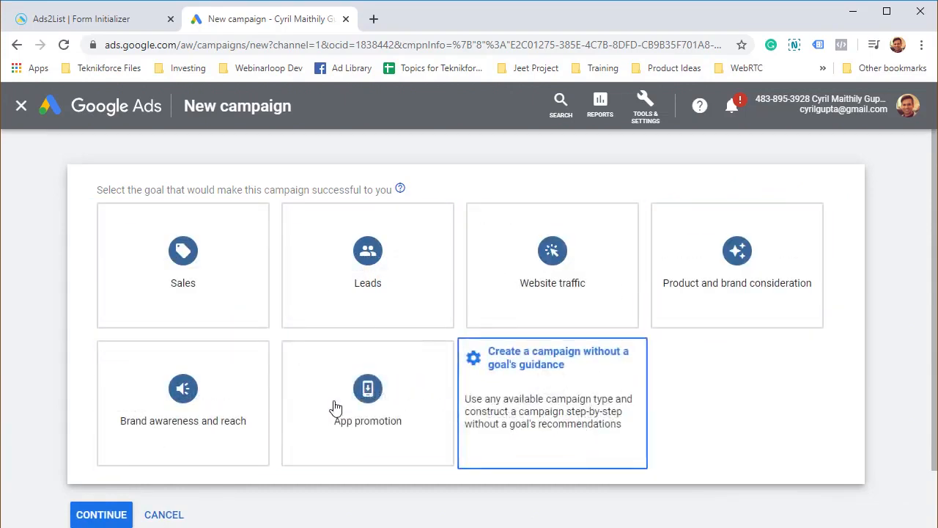
left_click(406, 292)
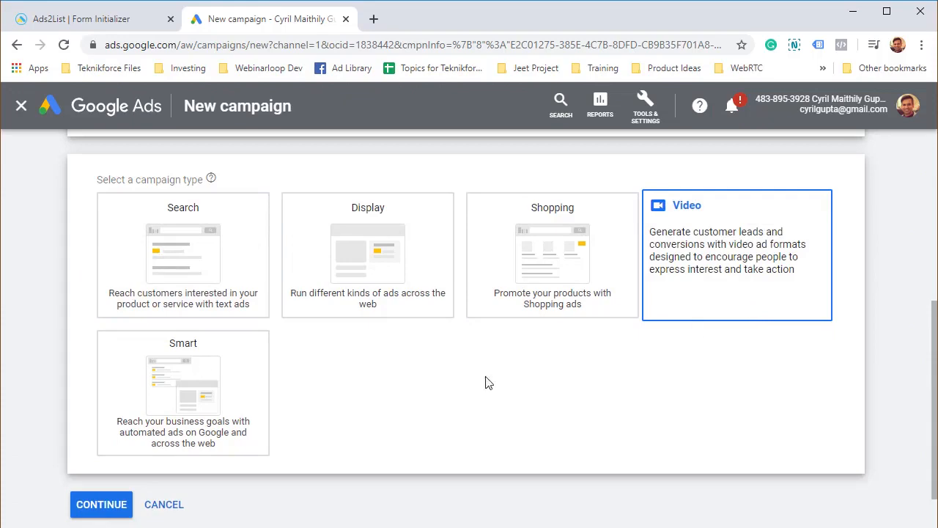
Step: Choose the Search campaign type with Lead form submissions as the way to reach the goal, and continue to the campaign settings
scroll(274, 314, "up", 4)
scroll(274, 313, "down", 4)
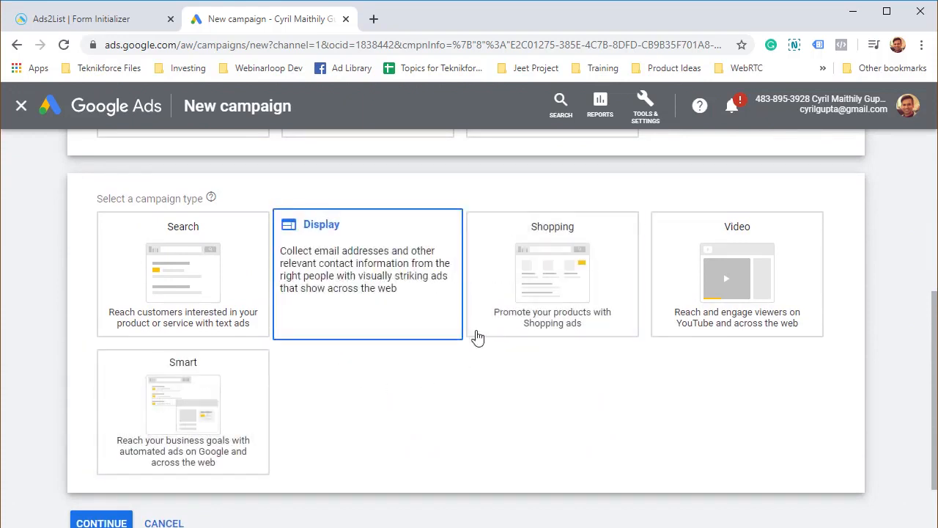
left_click(203, 287)
scroll(212, 352, "down", 3)
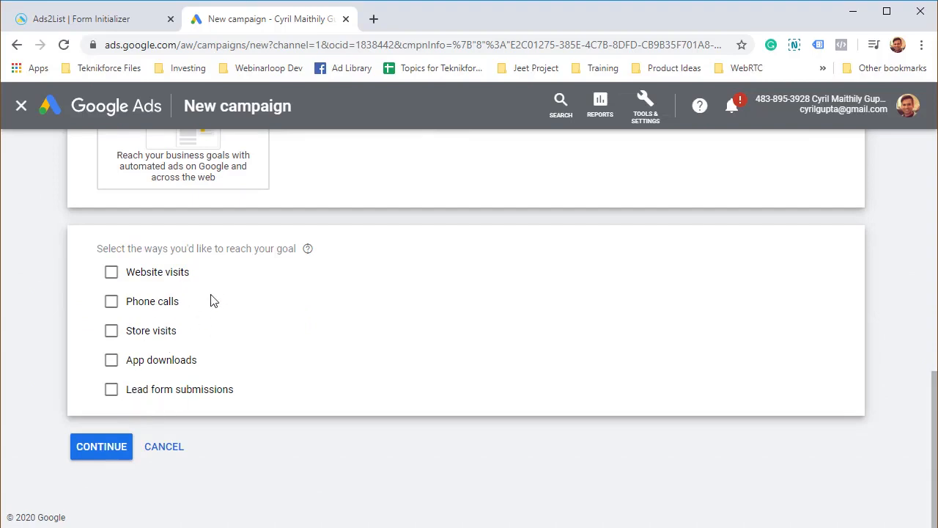
left_click(112, 393)
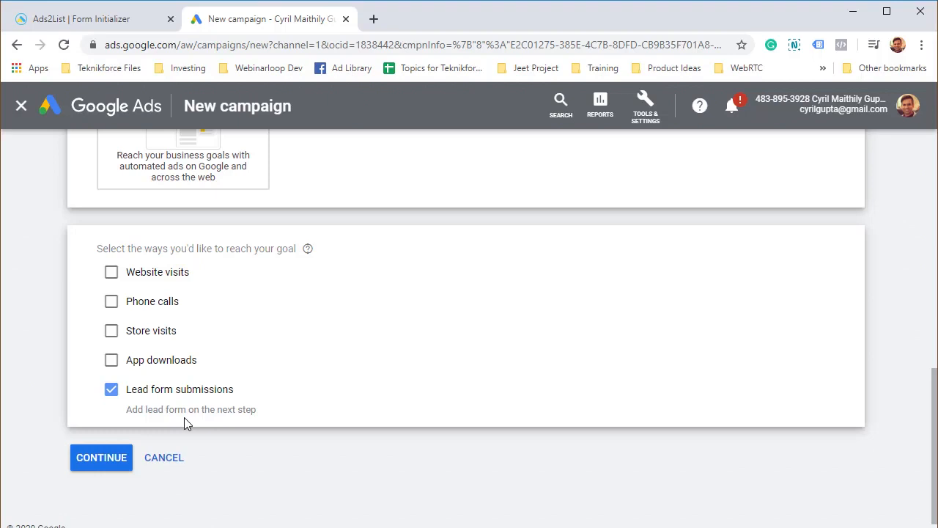
left_click(94, 467)
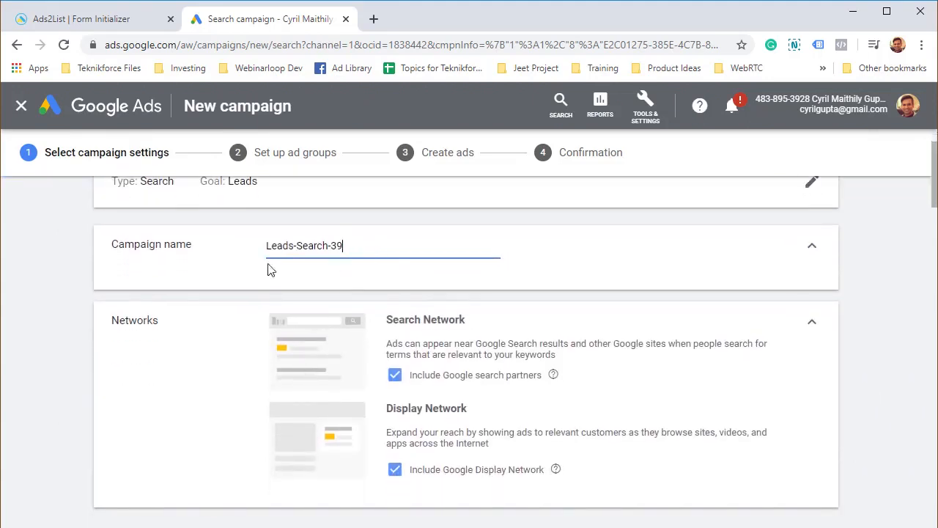
Step: Examine the new campaign's network, location, language and audience settings
scroll(358, 346, "down", 2)
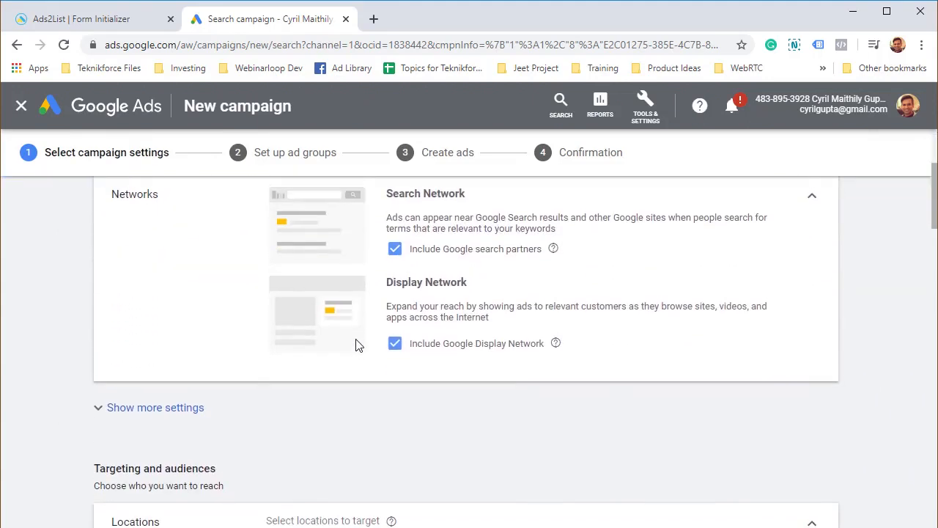
left_click_drag(403, 217, 498, 265)
left_click(471, 320)
left_click_drag(471, 319, 419, 430)
left_click(419, 429)
scroll(418, 395, "down", 2)
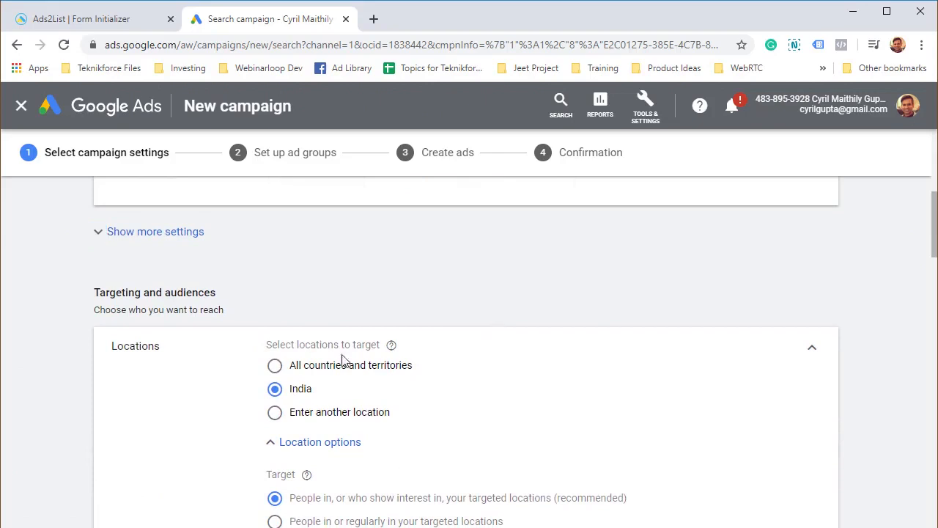
scroll(274, 396, "down", 2)
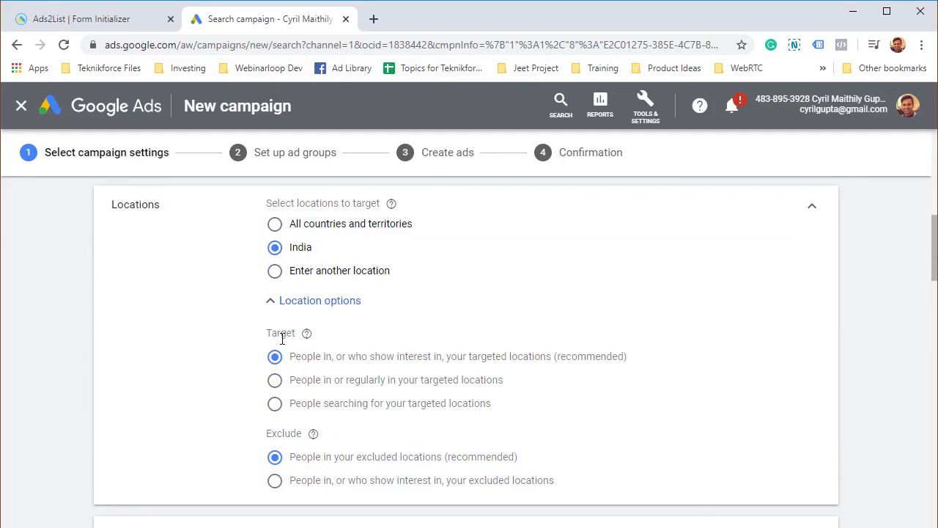
scroll(282, 338, "down", 1)
scroll(277, 330, "down", 5)
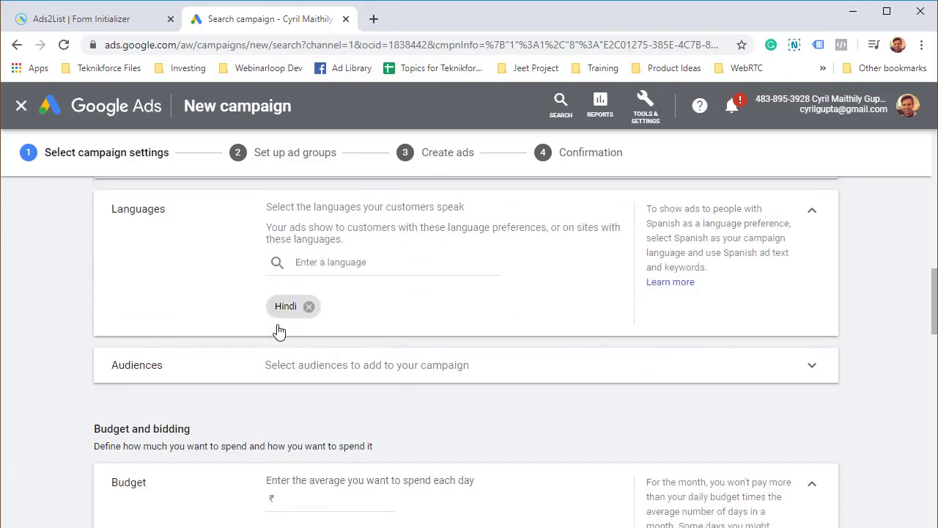
scroll(279, 330, "up", 1)
scroll(278, 330, "down", 2)
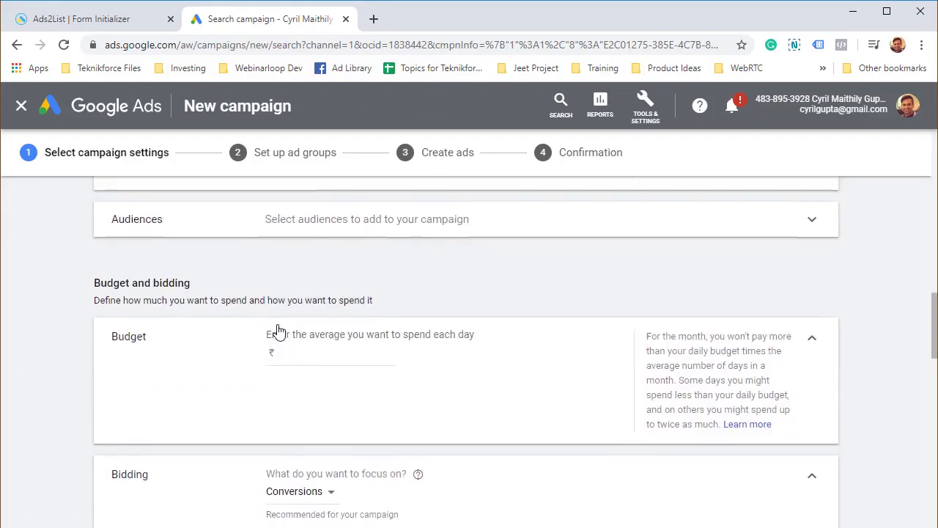
scroll(278, 330, "up", 1)
left_click(350, 257)
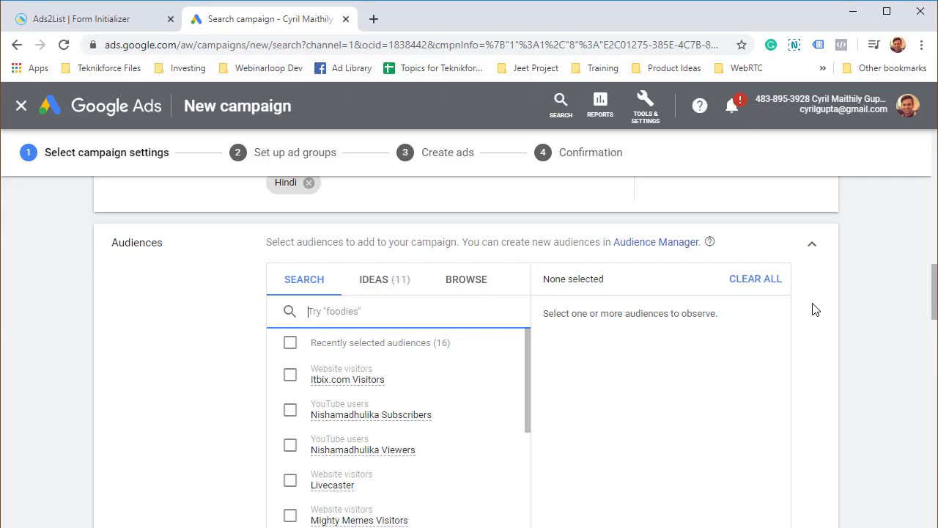
scroll(718, 477, "down", 5)
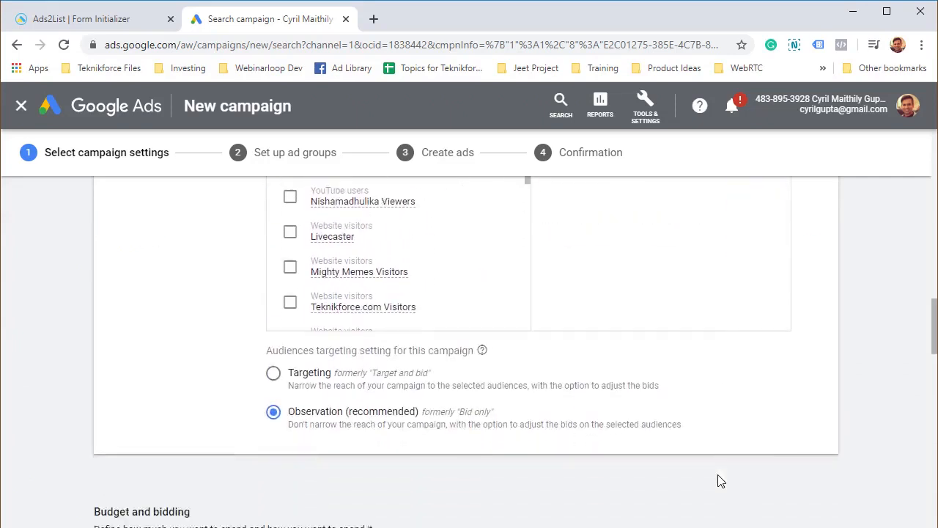
Step: Set the average daily budget to ₹1000 and choose Conversions as the bidding focus
scroll(434, 397, "down", 2)
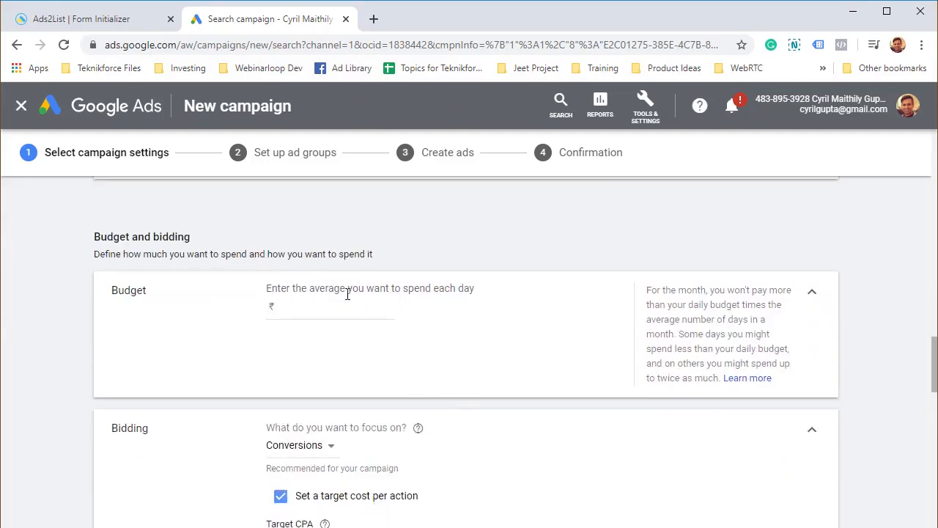
left_click(347, 324)
type("1000")
scroll(347, 325, "down", 3)
left_click(327, 251)
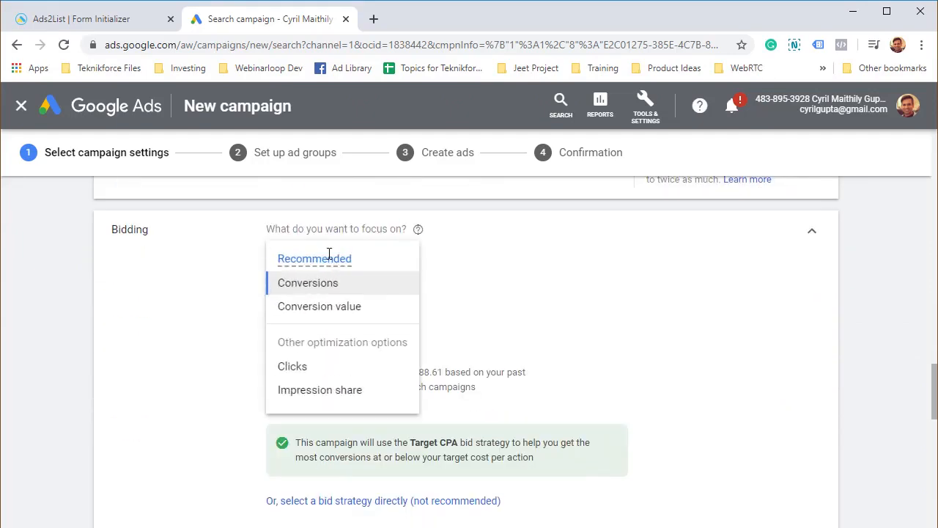
left_click(339, 295)
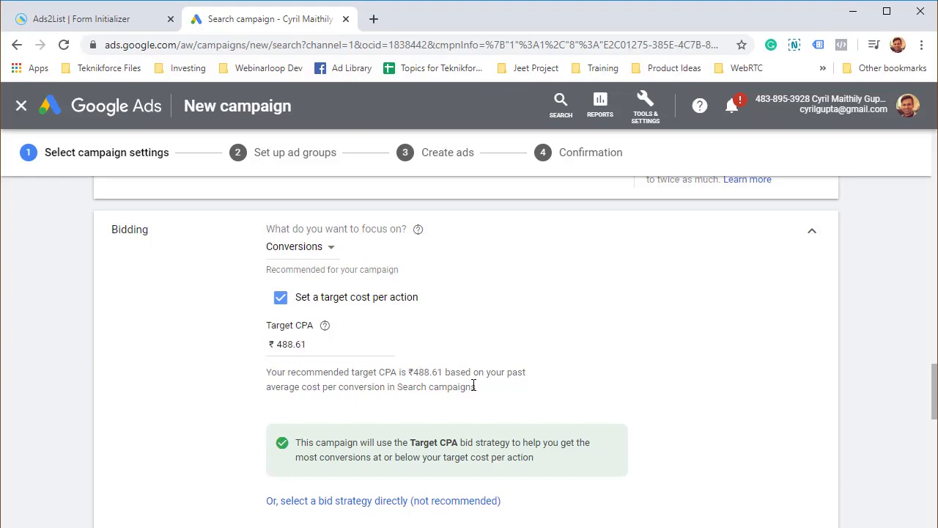
scroll(353, 370, "down", 1)
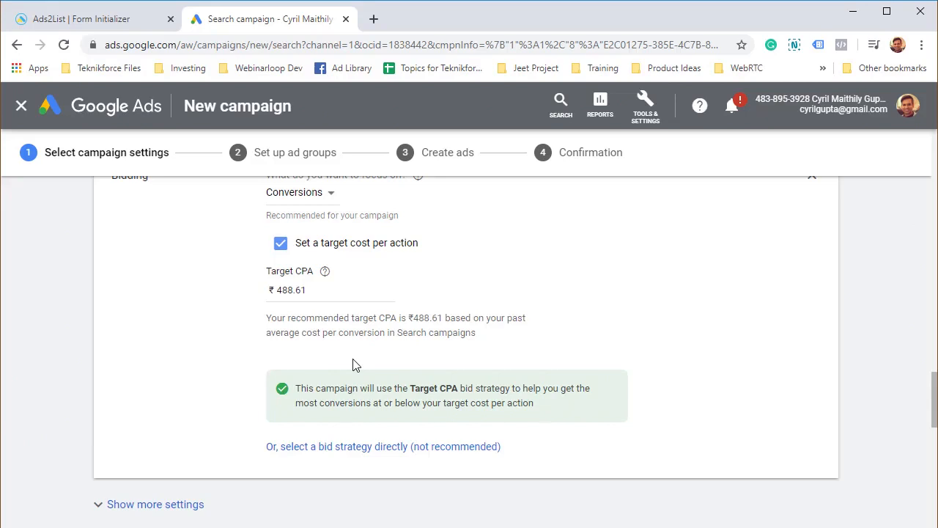
Step: Open the form for creating a new lead form extension for the campaign
scroll(352, 365, "down", 3)
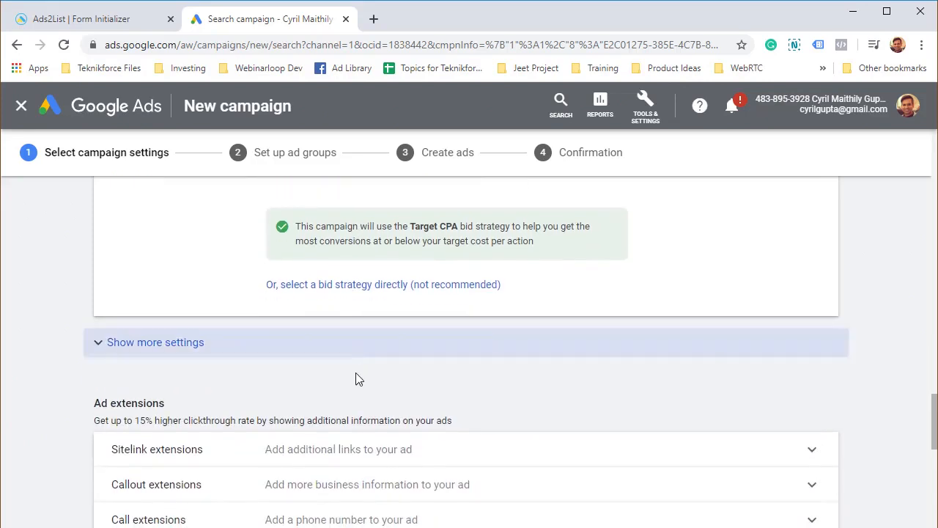
scroll(353, 378, "down", 3)
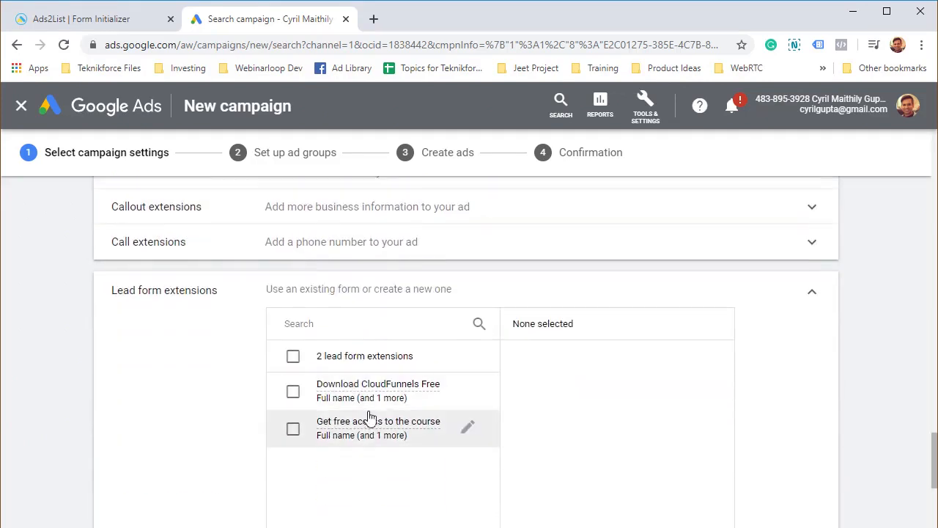
scroll(374, 409, "down", 1)
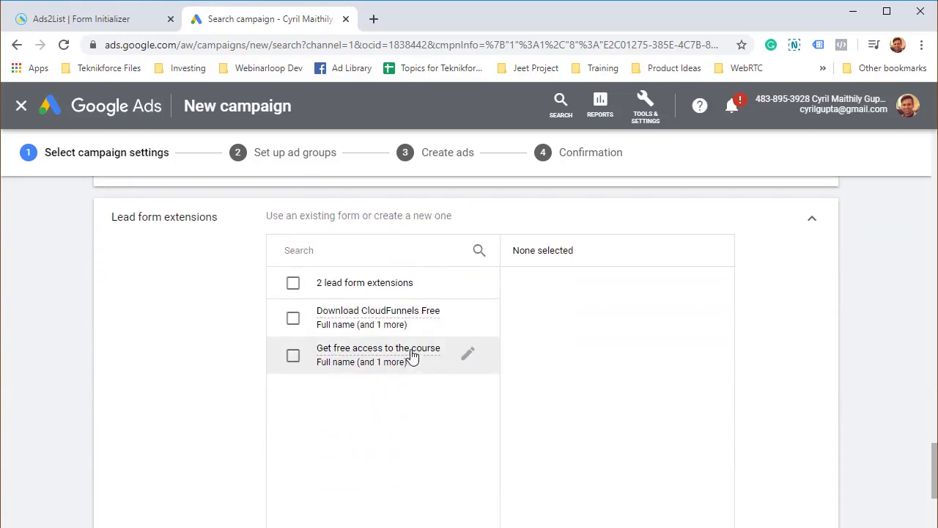
scroll(408, 421, "down", 2)
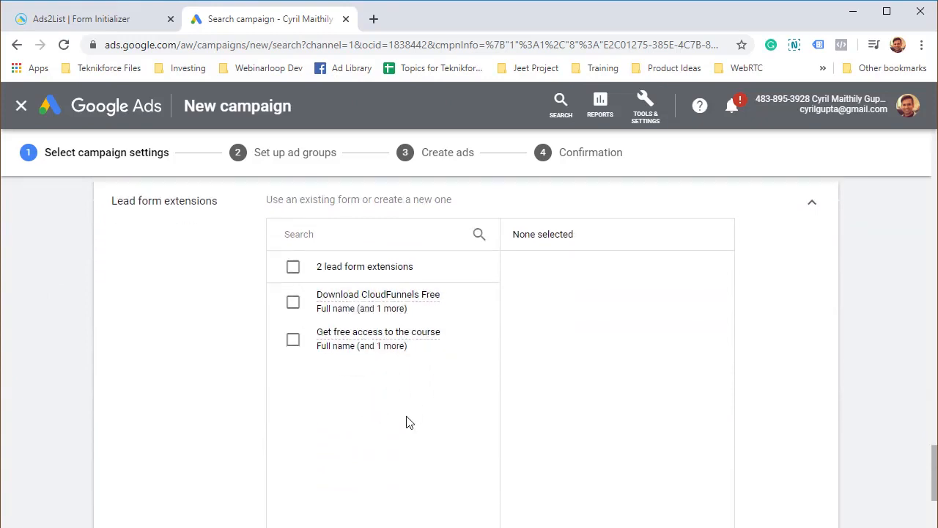
scroll(408, 421, "up", 2)
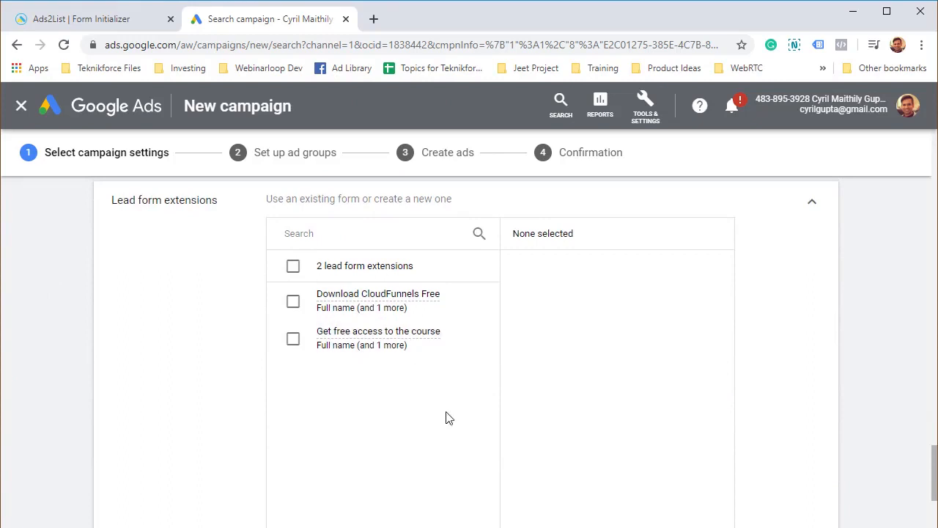
scroll(448, 417, "down", 3)
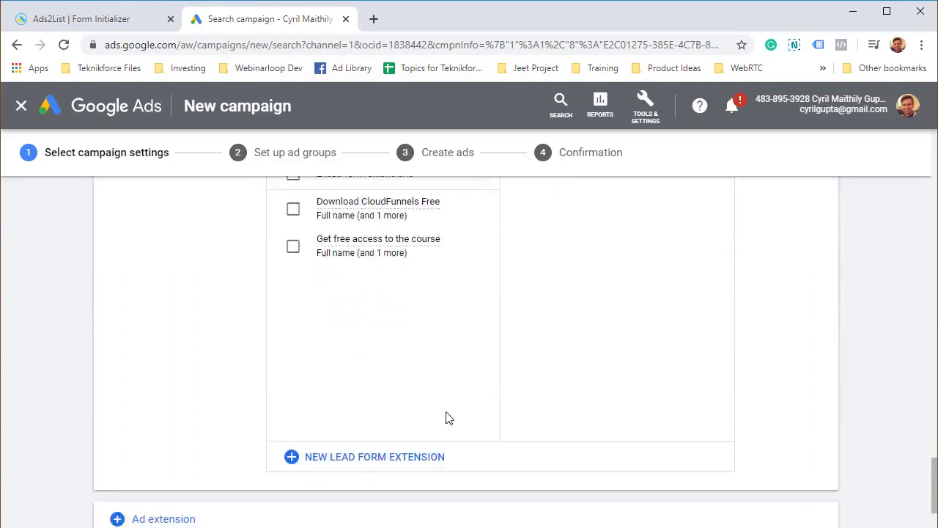
left_click(354, 392)
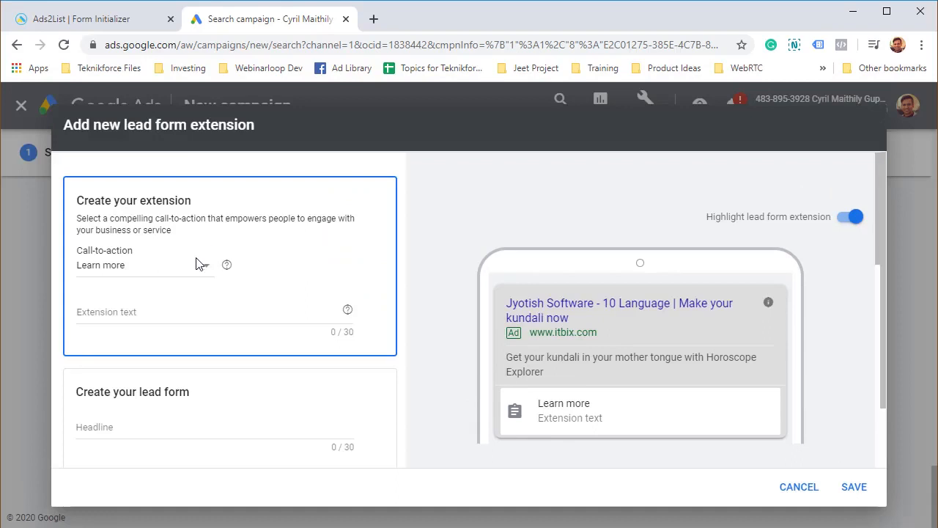
Step: Set the lead form extension's call-to-action to Sign up
scroll(195, 278, "down", 1)
scroll(200, 270, "up", 1)
left_click(200, 274)
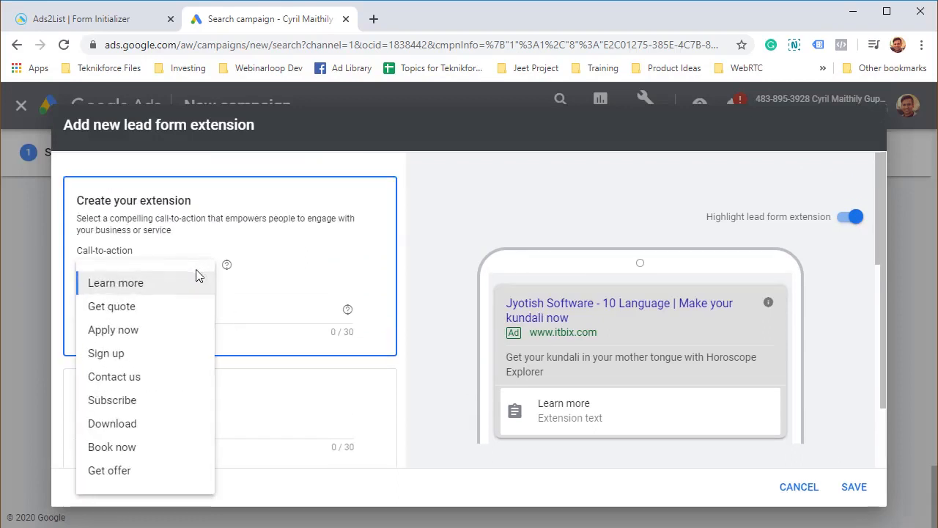
left_click(165, 367)
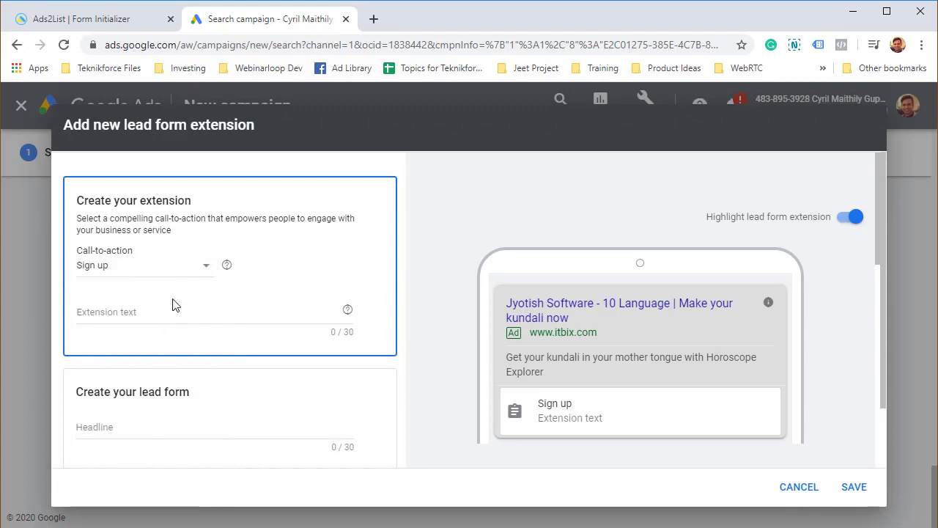
Step: Try Download as the call-to-action and switch it back to Sign up
left_click(203, 268)
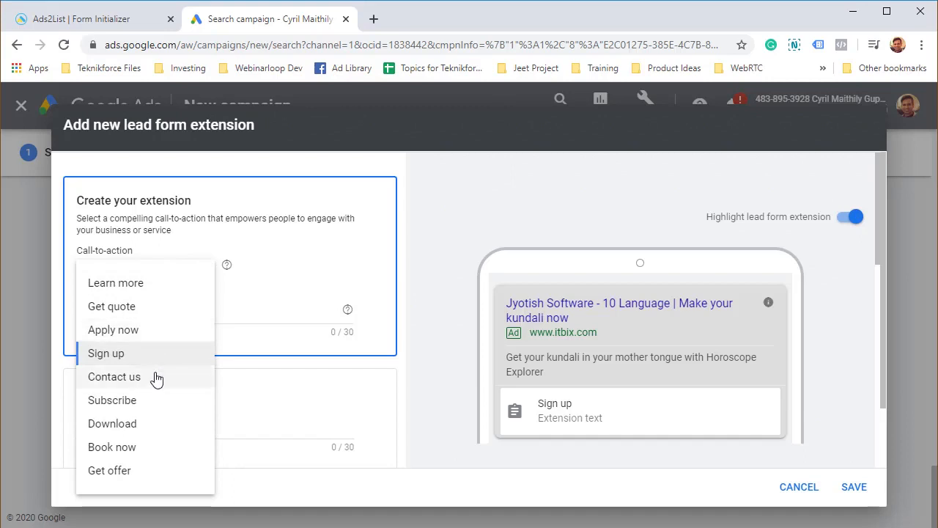
left_click(150, 429)
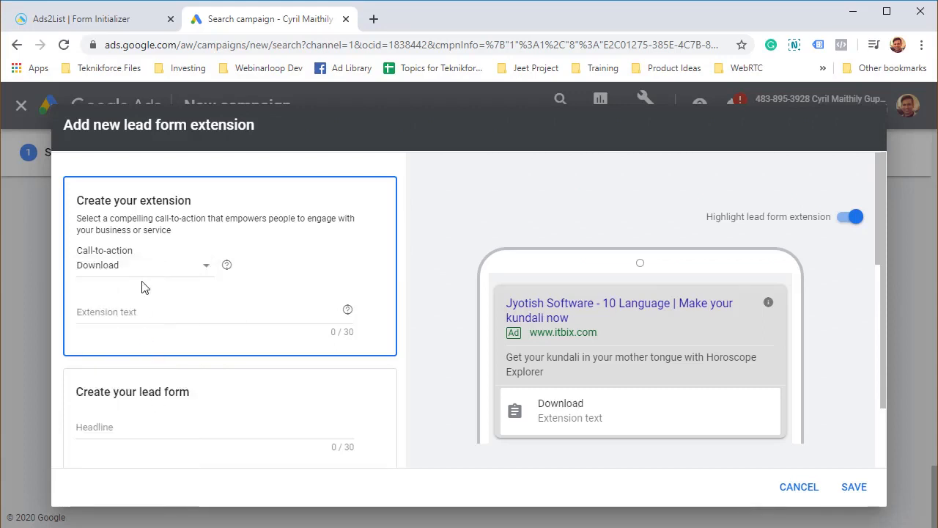
left_click(143, 283)
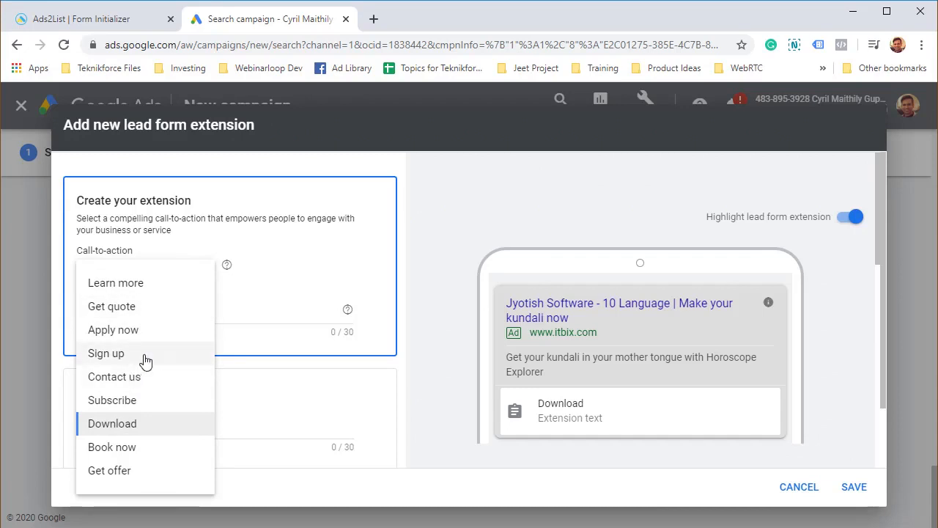
left_click(146, 355)
Step: Enter "Let's get you the access" as the extension text, shortened to fit the 30-character limit
left_click(229, 324)
scroll(276, 386, "down", 1)
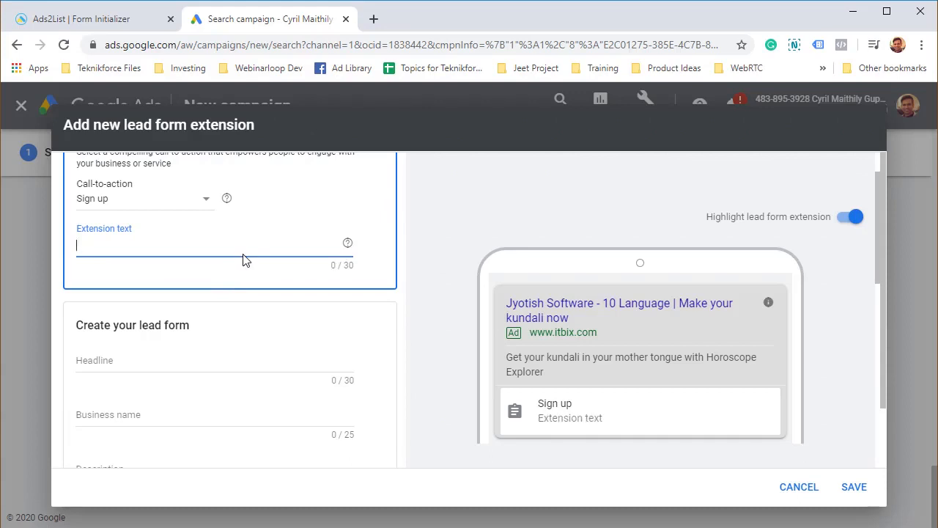
type("Let's g")
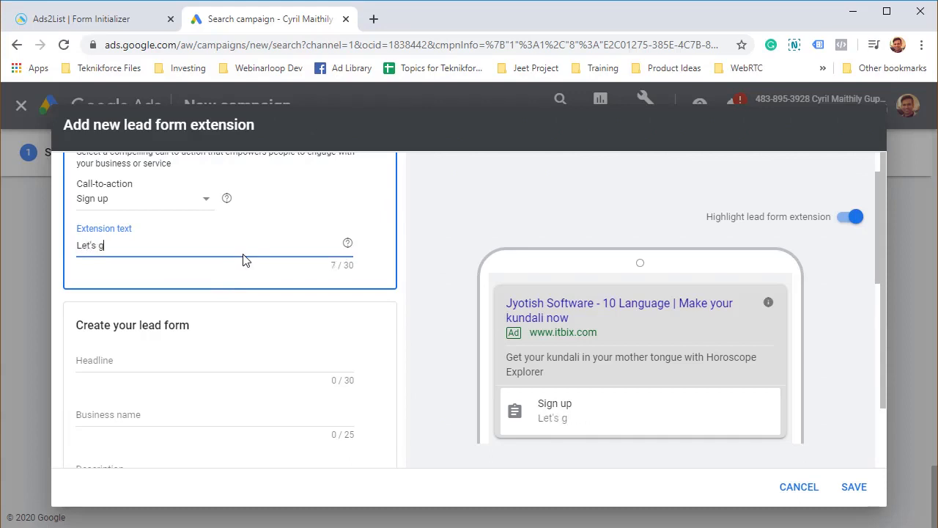
type("et you the access right away!")
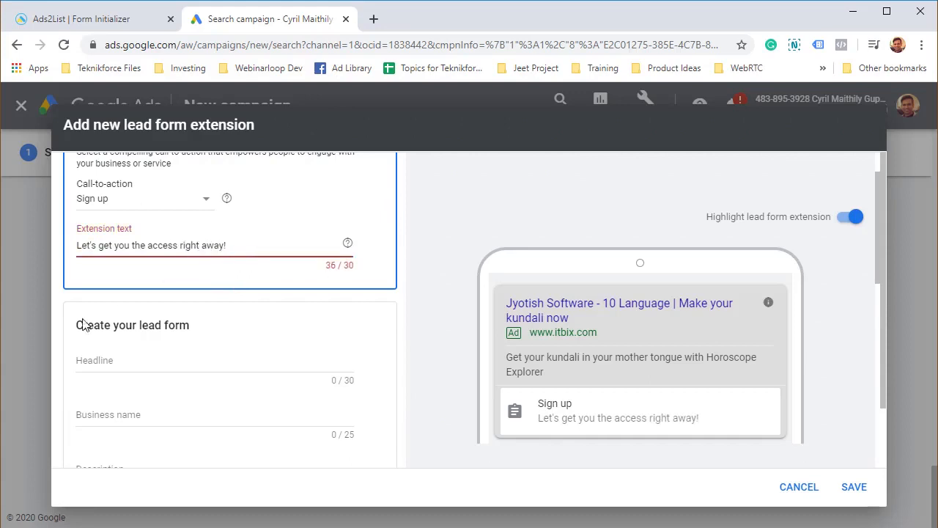
key("BackSpace")
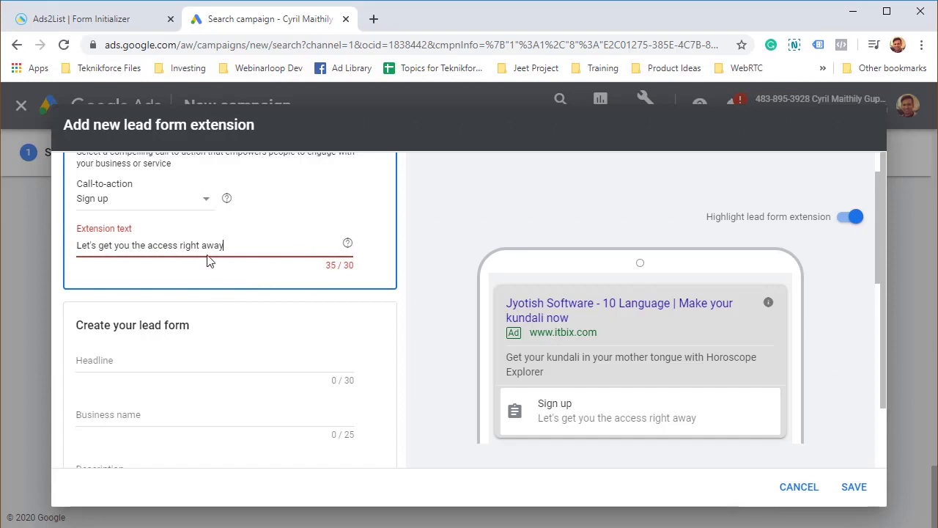
left_click_drag(178, 246, 224, 246)
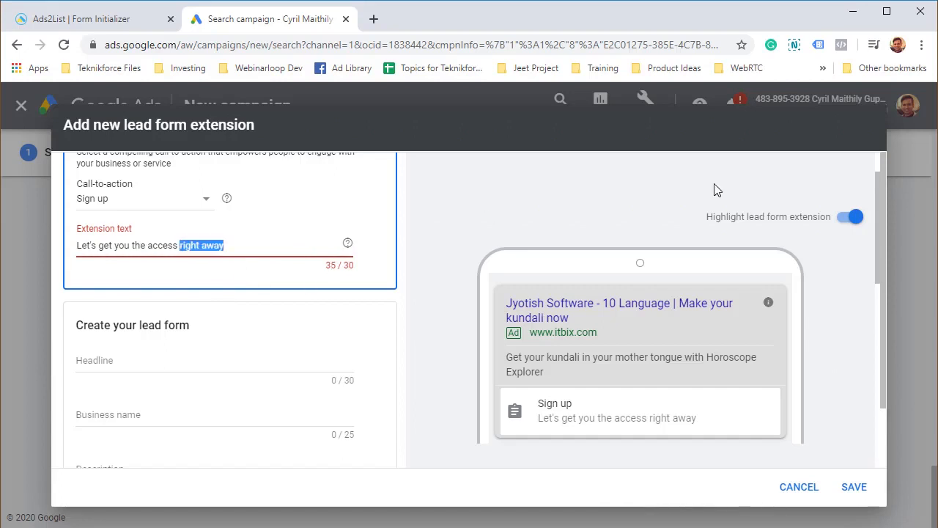
key("BackSpace")
Step: Try "Subscribe to your free offer and get" as the lead form's headline
left_click(219, 362)
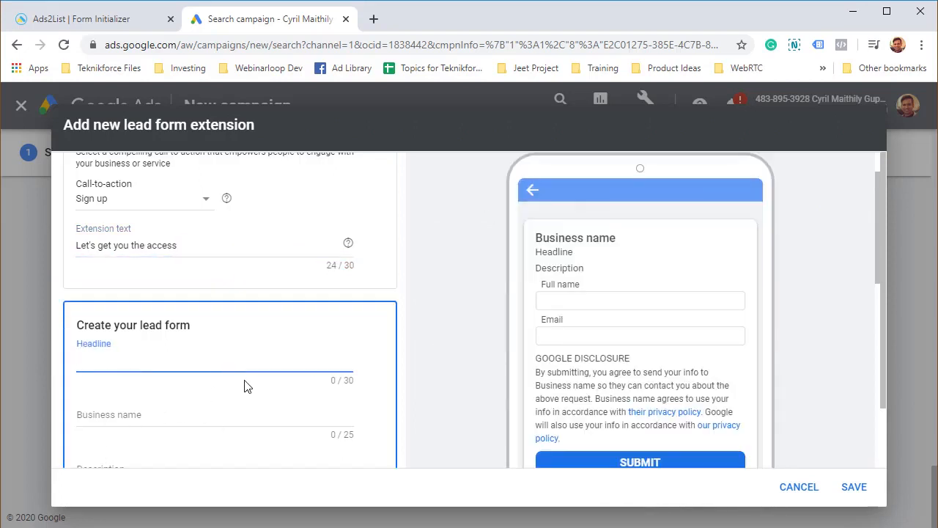
scroll(247, 386, "down", 1)
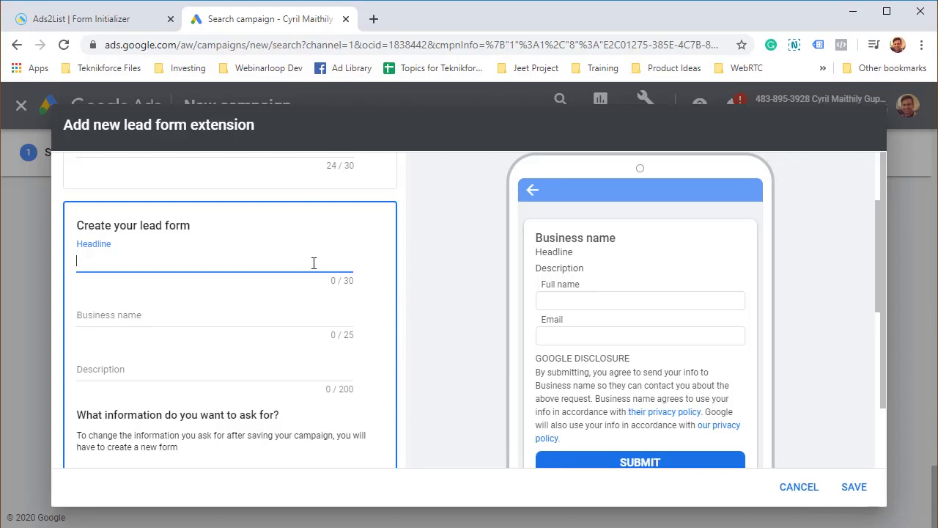
type("Subcsribe t")
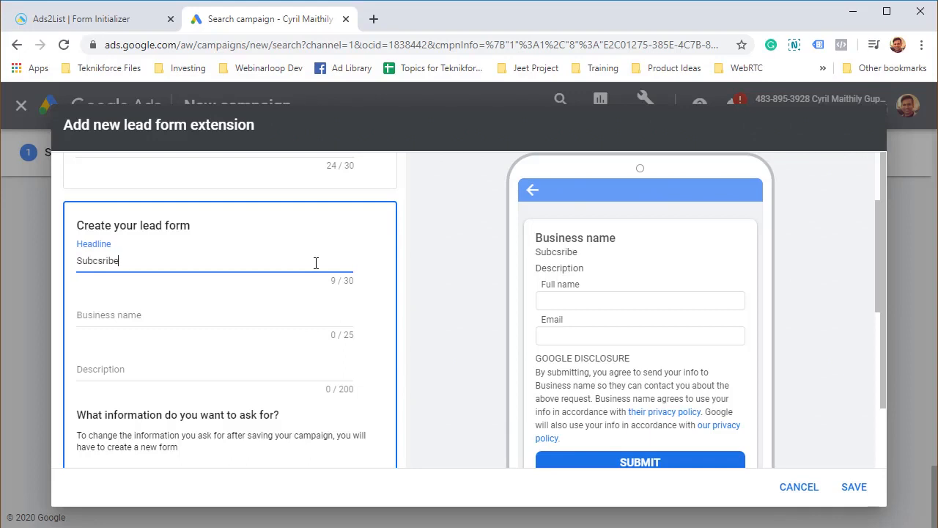
key("BackSpace")
key("BackSpace")
key("BackSpace")
key("BackSpace")
key("BackSpace")
key("BackSpace")
key("BackSpace")
type("cribe to your fe")
type("ee offer")
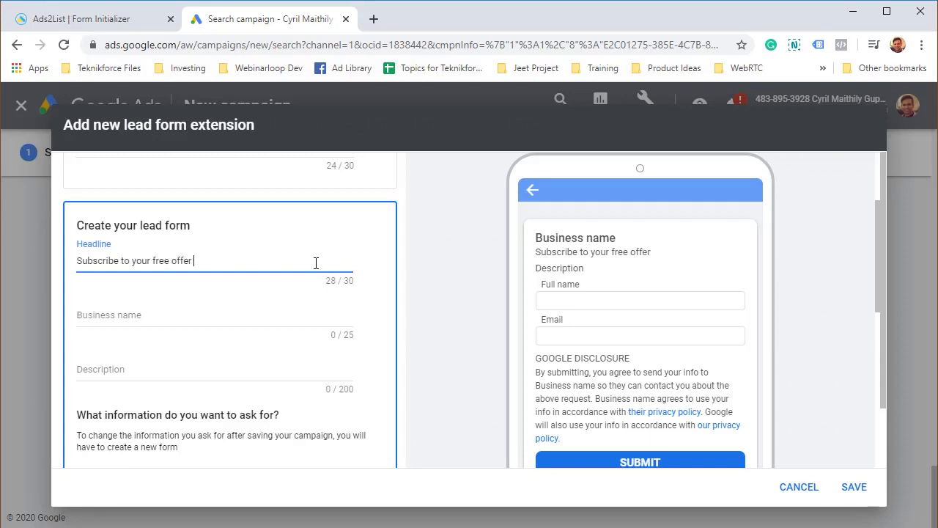
type(" and get")
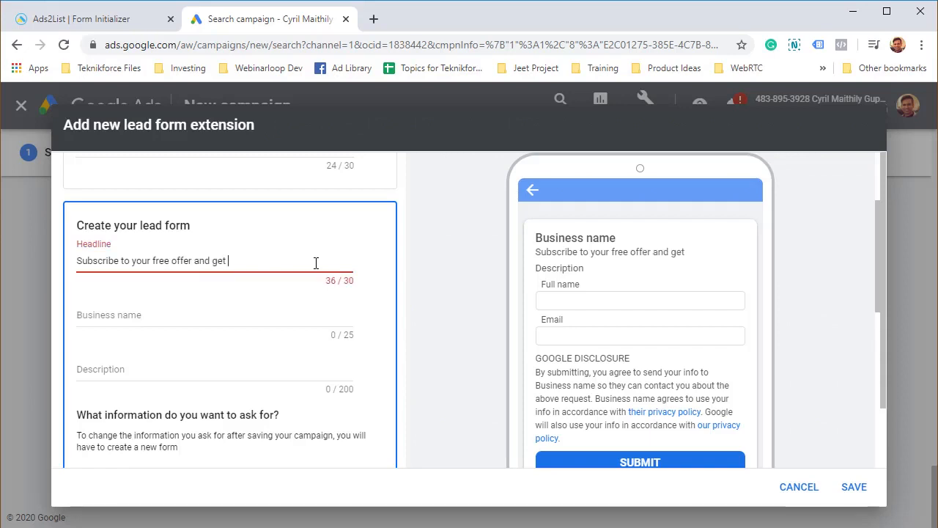
Step: Replace the lead form's headline with "Get access instantly", keeping it within the 30-character limit
key("ctrl+shift+Left")
key("ctrl+shift+Left")
key("ctrl+shift+Left")
key("ctrl+shift+Left")
key("ctrl+shift+Left")
key("ctrl+shift+Left")
key("ctrl+shift+Left")
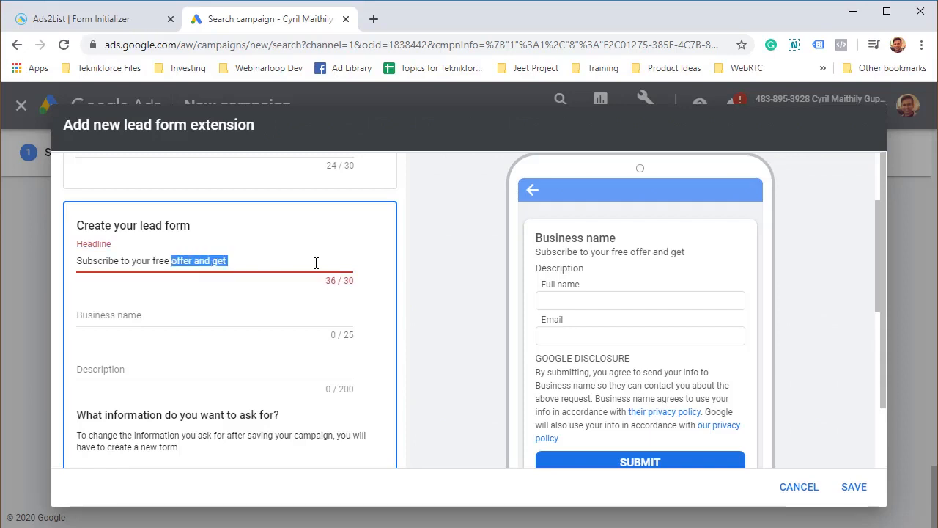
type("Get acc")
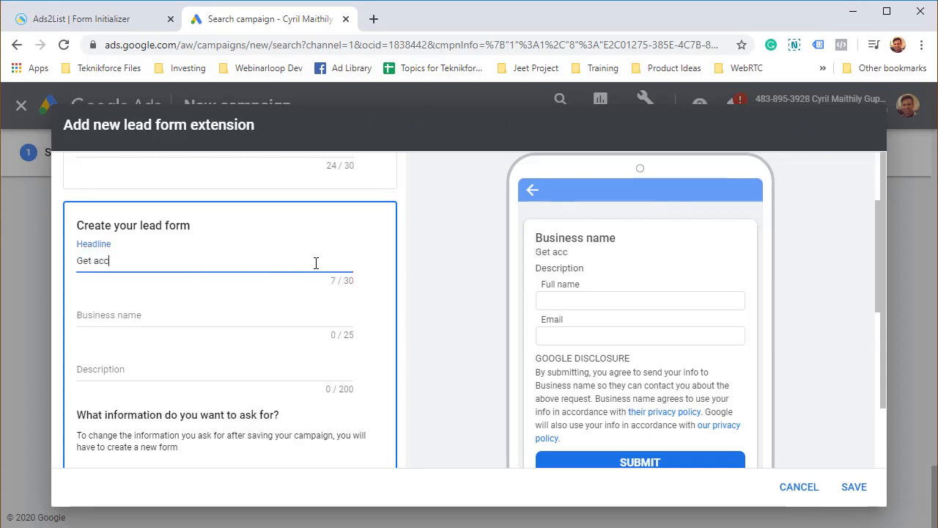
type("ess instantly to the produ")
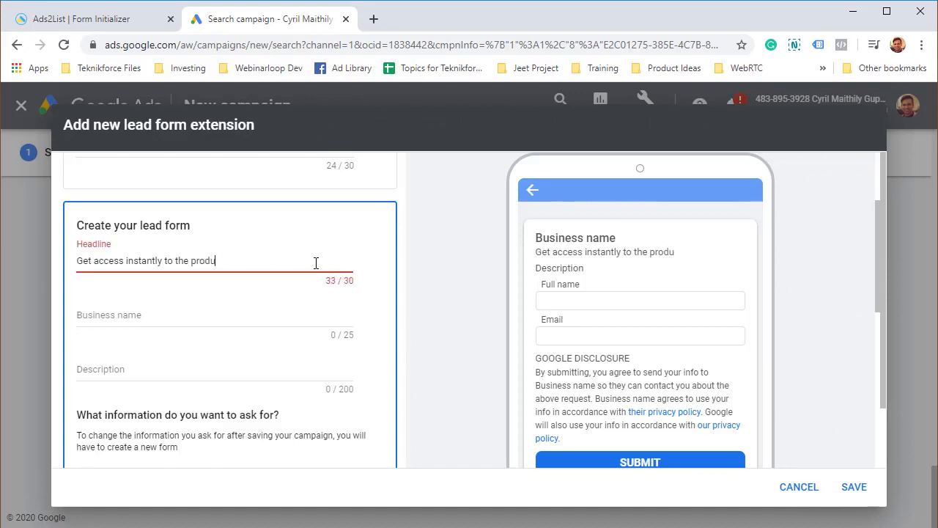
key("BackSpace")
key("BackSpace")
key("BackSpace")
key("BackSpace")
key("BackSpace")
key("BackSpace")
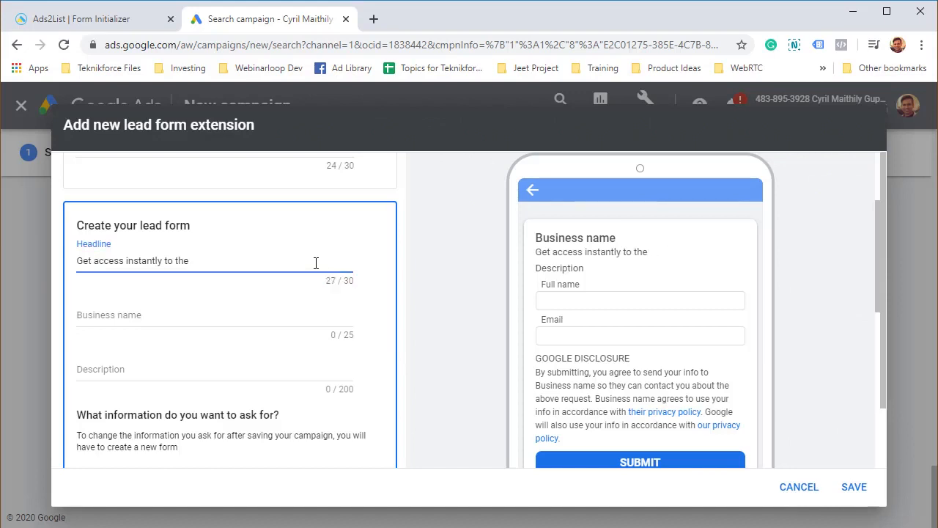
key("BackSpace")
key("BackSpace")
key("BackSpace")
key("BackSpace")
key("BackSpace")
key("BackSpace")
key("BackSpace")
Step: Enter Teknikforce as the lead form's business name
left_click(268, 326)
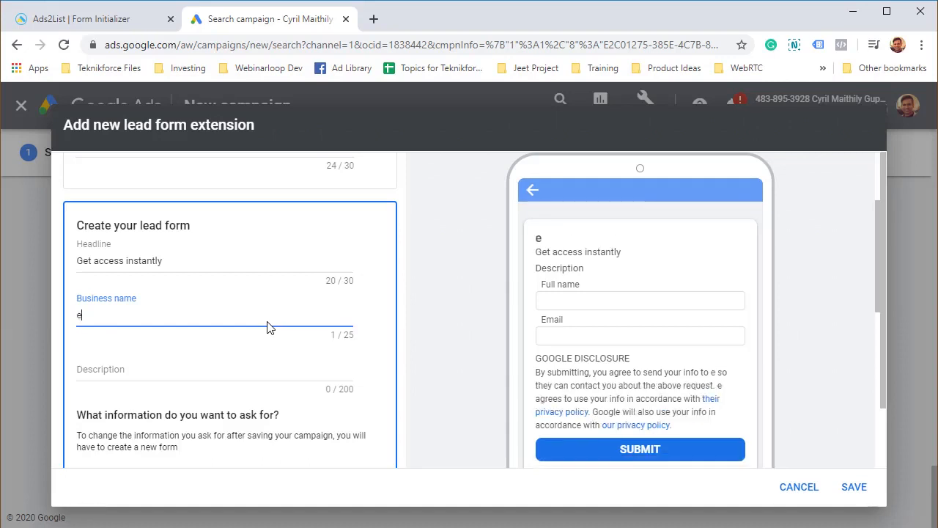
type("Teknikforce")
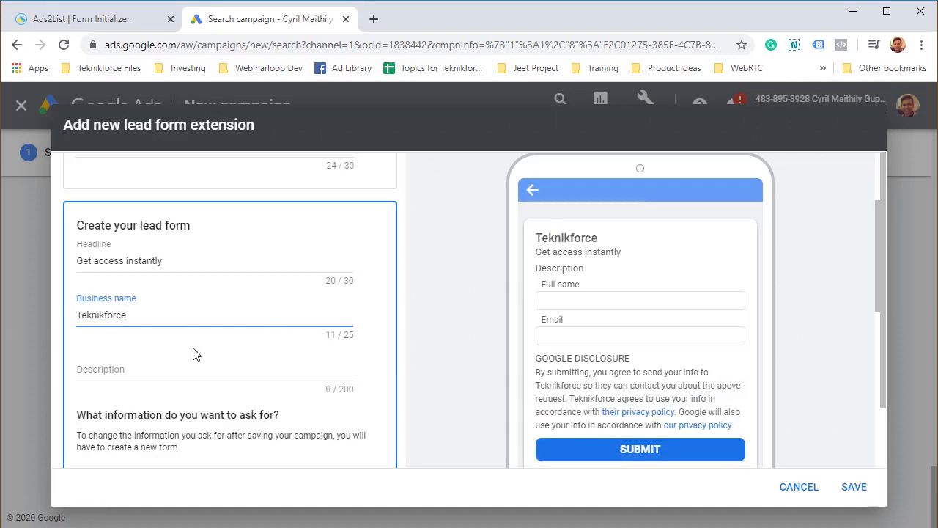
double_click(247, 315)
Step: Begin the lead form's description with "Ready to get started and explore the exciting world of Internet marketing?"
left_click(180, 376)
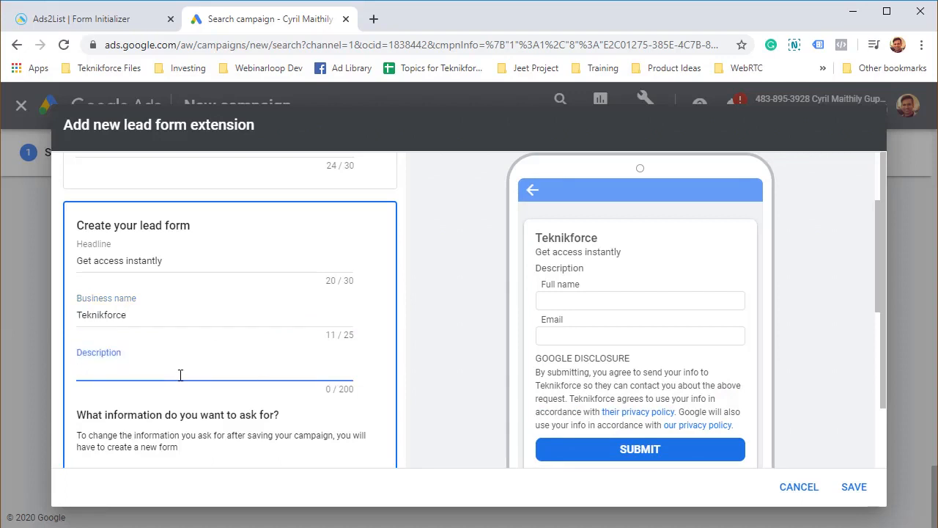
scroll(181, 375, "down", 2)
scroll(180, 375, "up", 1)
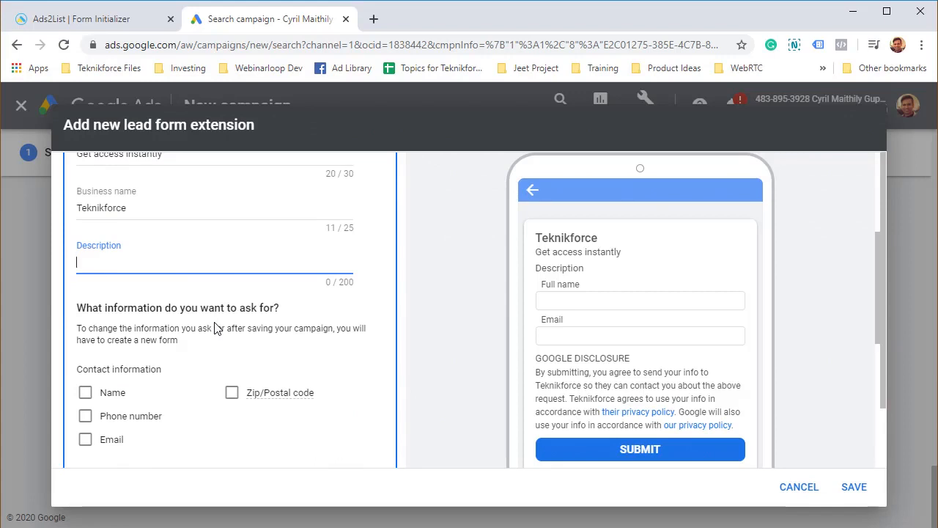
type("Ready to ge")
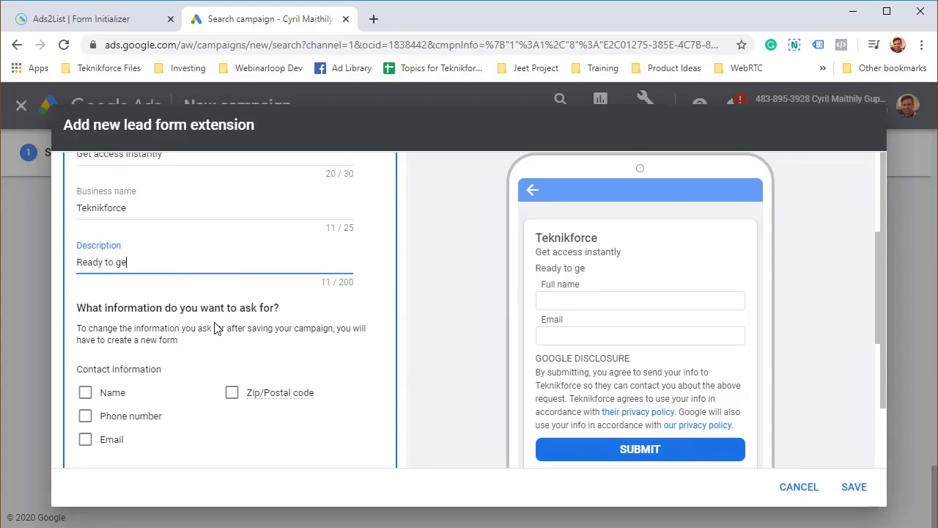
type("t started w")
key("BackSpace")
type("and")
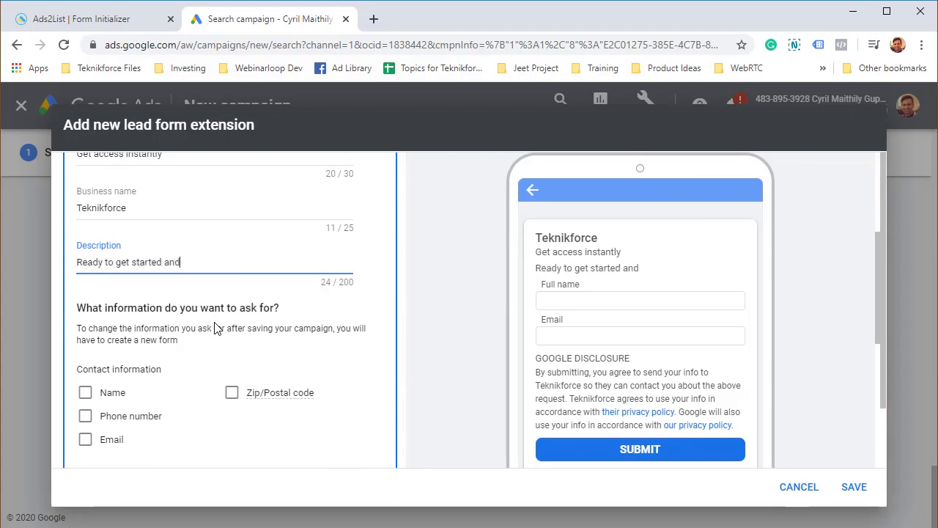
type(" explore the e")
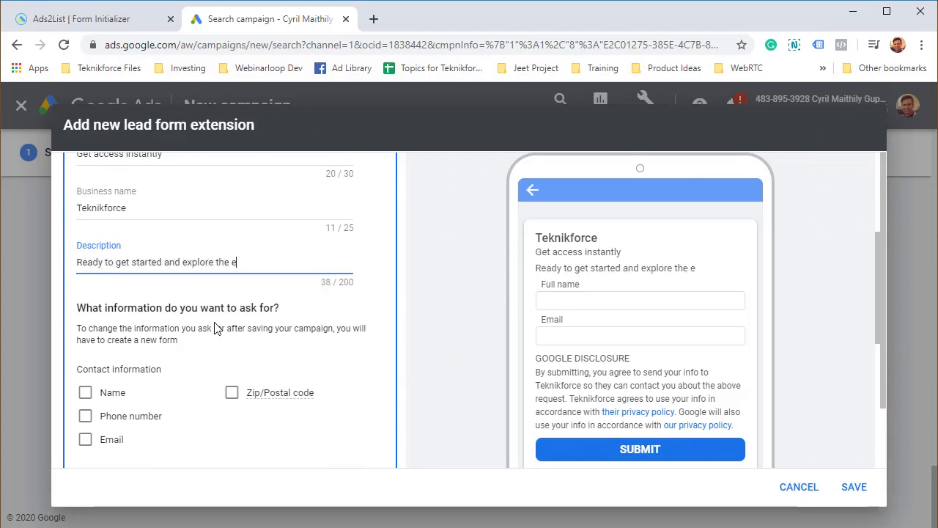
type("cxiet")
key("BackSpace")
key("BackSpace")
type("xciting")
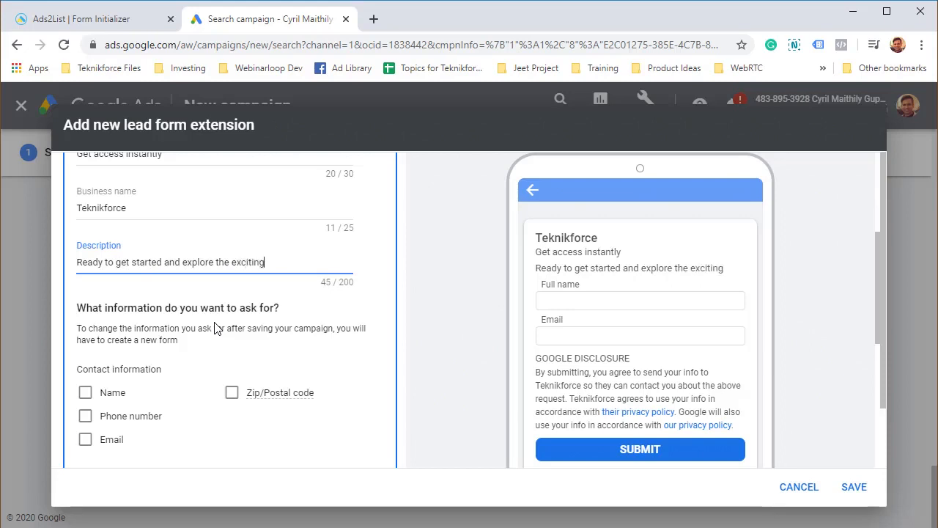
type(" world of Intenret ma")
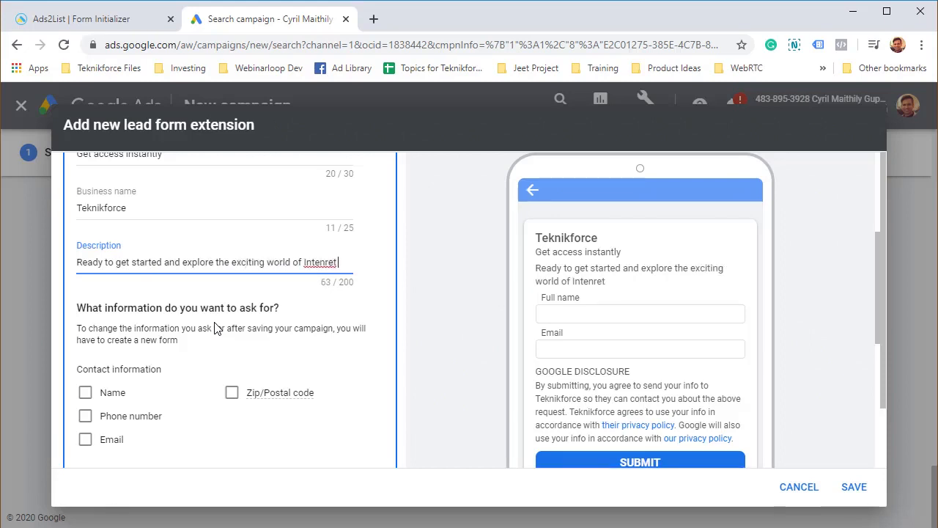
key("BackSpace")
key("BackSpace")
key("BackSpace")
key("BackSpace")
key("BackSpace")
type("et marketing?")
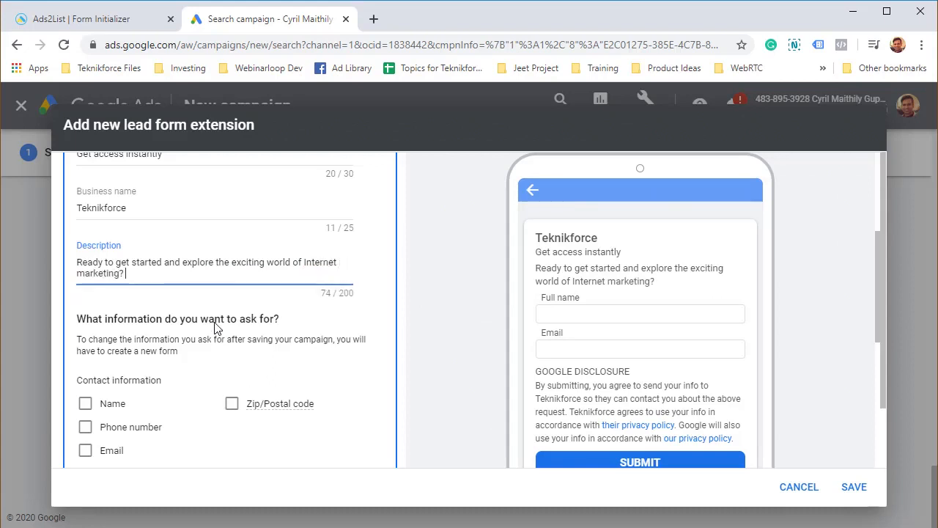
Step: Add the sentence "Sign up and we'll get you there instantly" to the end of the description
type(" Sign up and we'll")
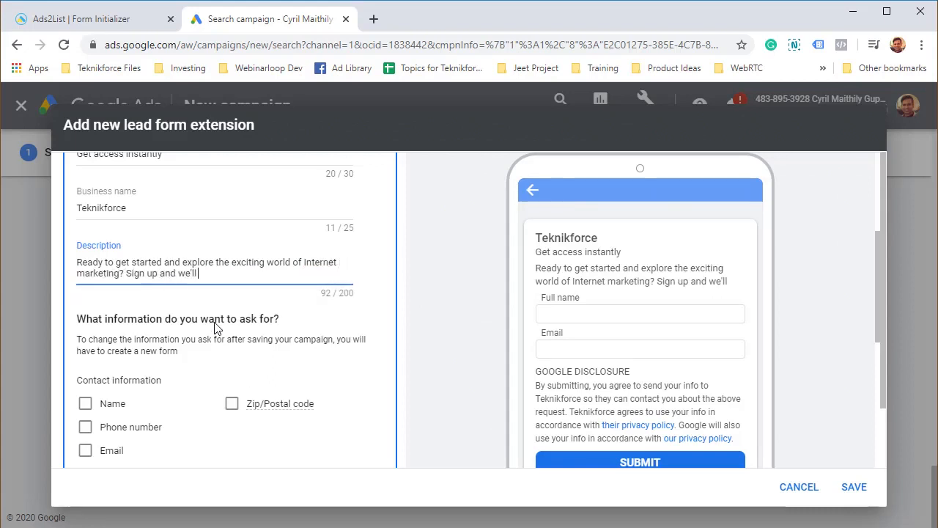
type(" get you there isntnatly")
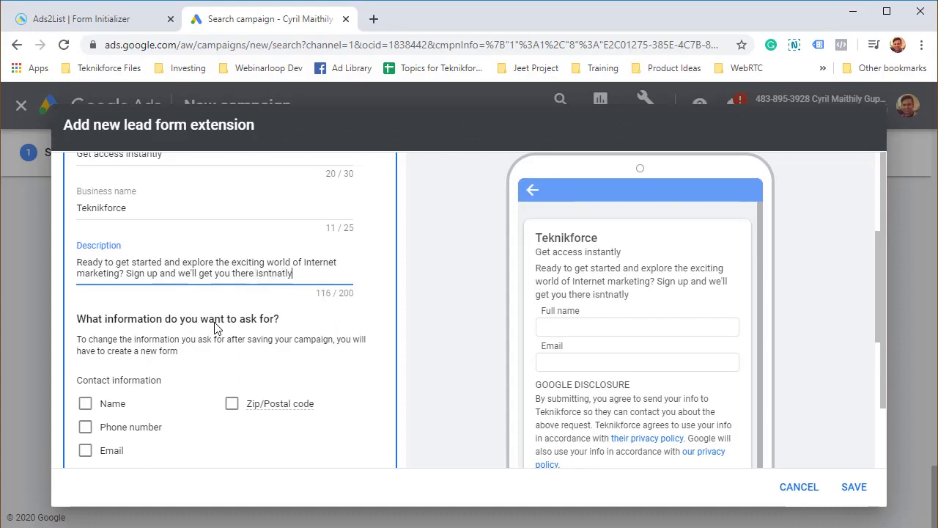
key("BackSpace")
key("BackSpace")
key("BackSpace")
key("BackSpace")
key("BackSpace")
key("BackSpace")
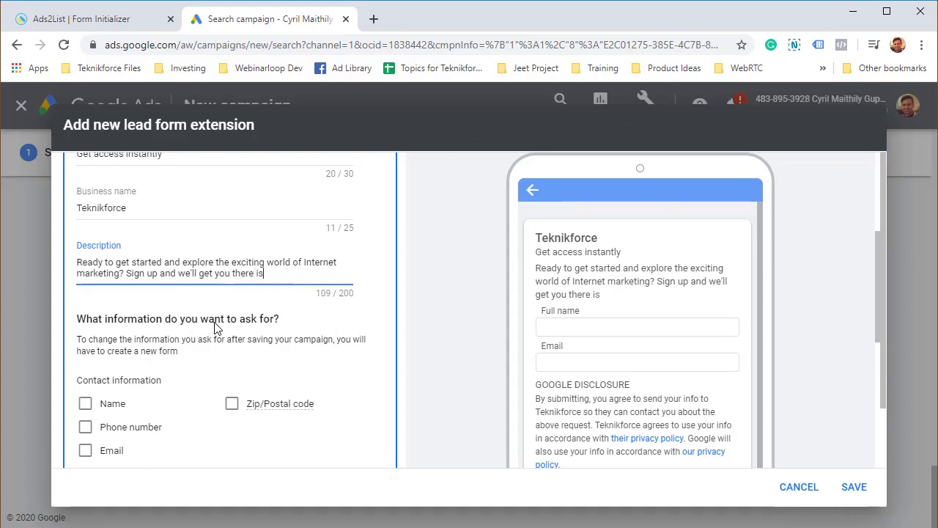
type("bstantly")
Step: Request the name as contact information, collected as first name and last name
scroll(214, 328, "down", 3)
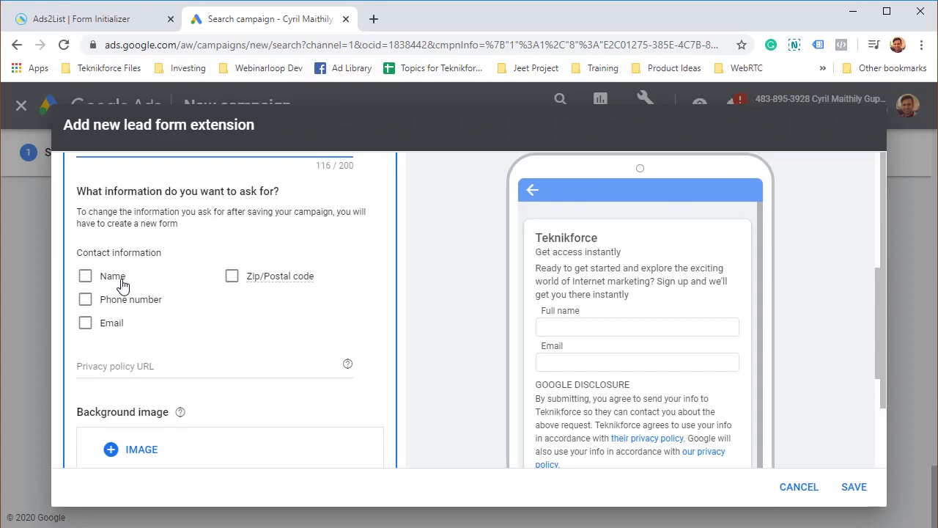
left_click(122, 284)
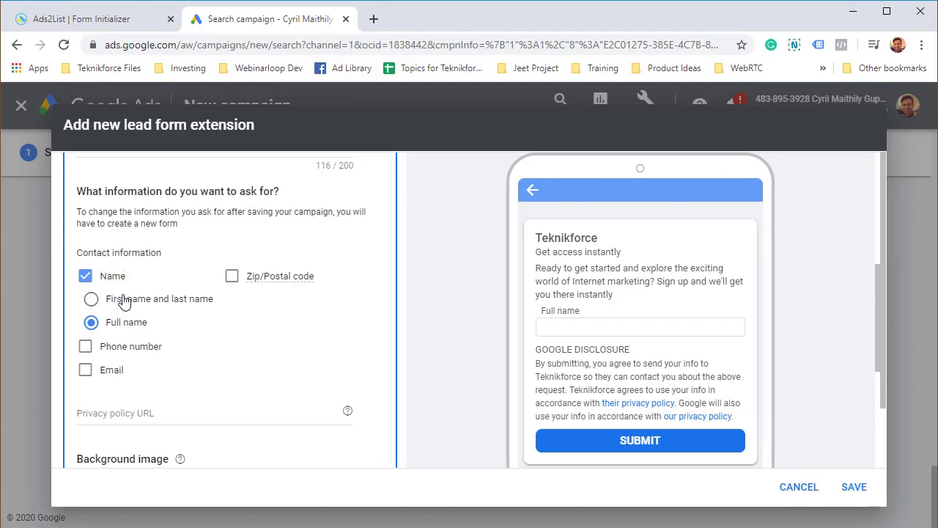
left_click(124, 302)
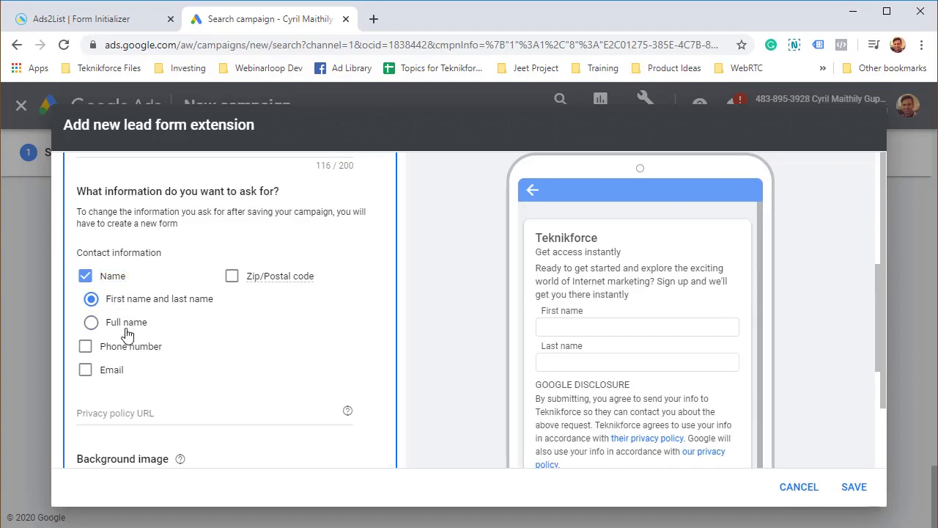
Step: Request the email along with the name as contact information, collecting the name as a single full name and omitting the phone number
left_click(126, 329)
left_click(129, 308)
left_click(116, 353)
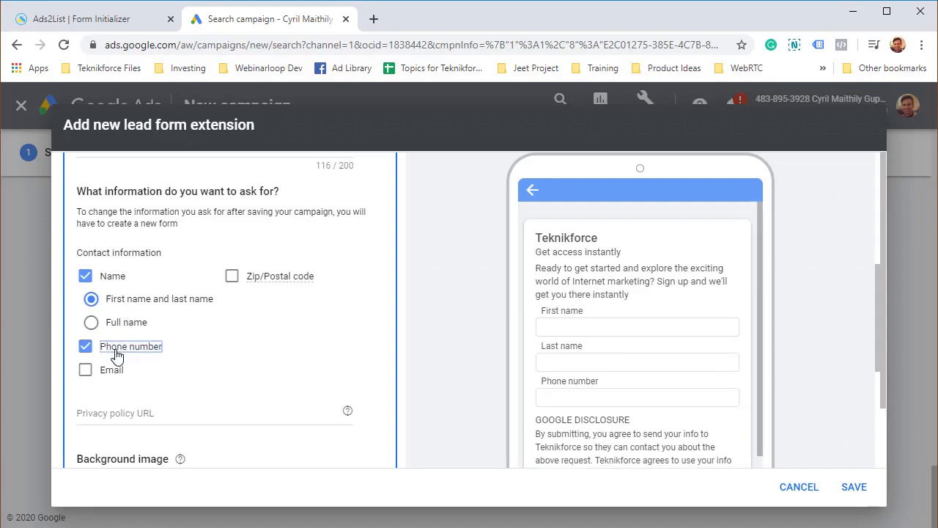
left_click(123, 356)
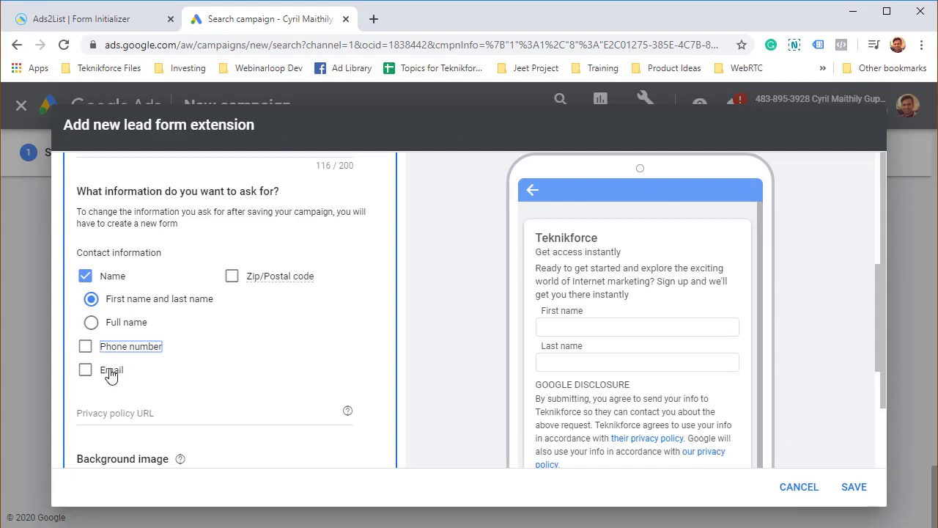
left_click(110, 373)
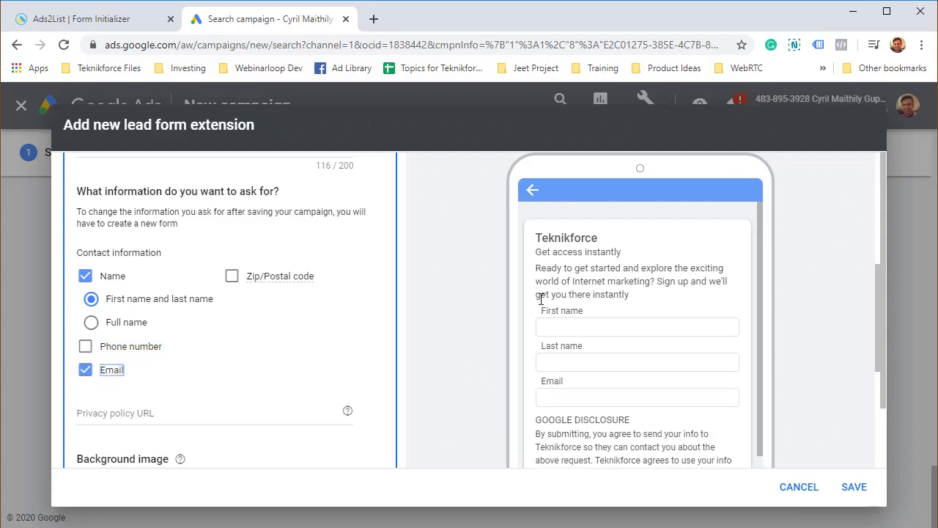
left_click(132, 326)
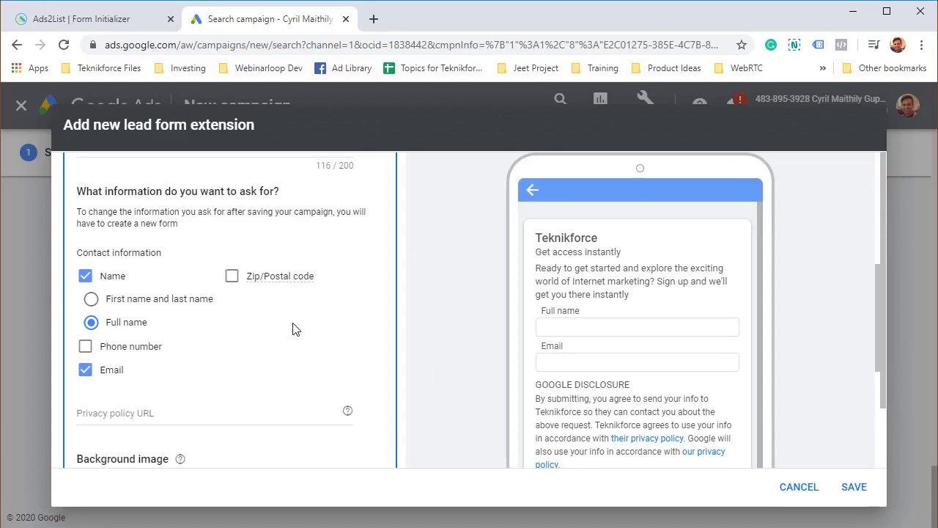
scroll(293, 328, "down", 2)
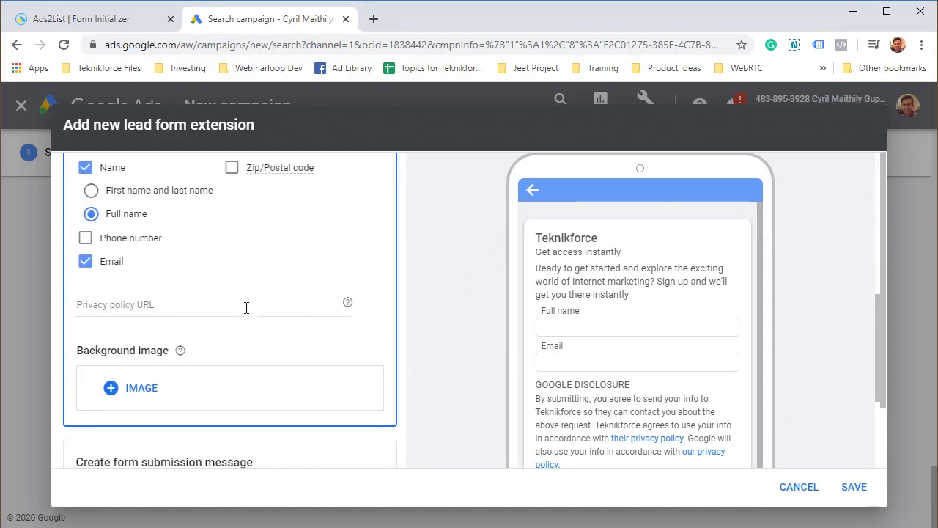
left_click(243, 309)
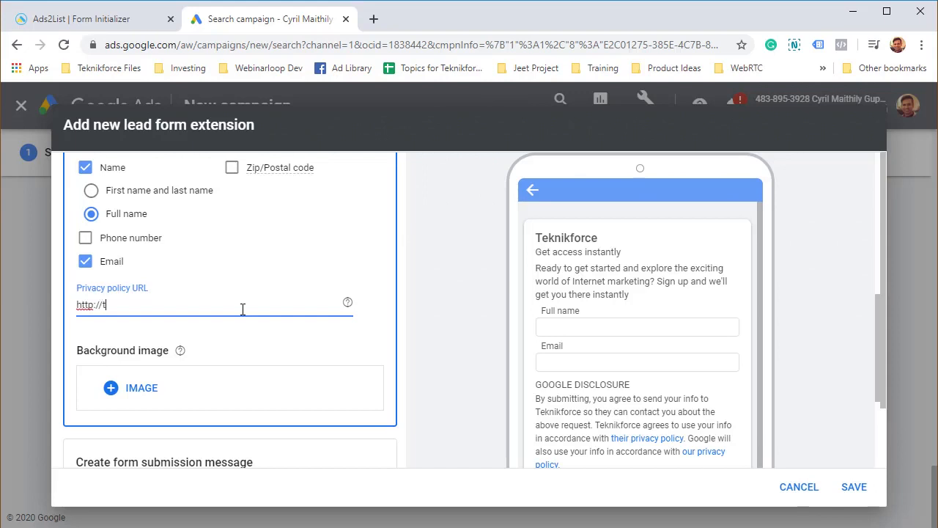
type("eknikforce.com/privacy")
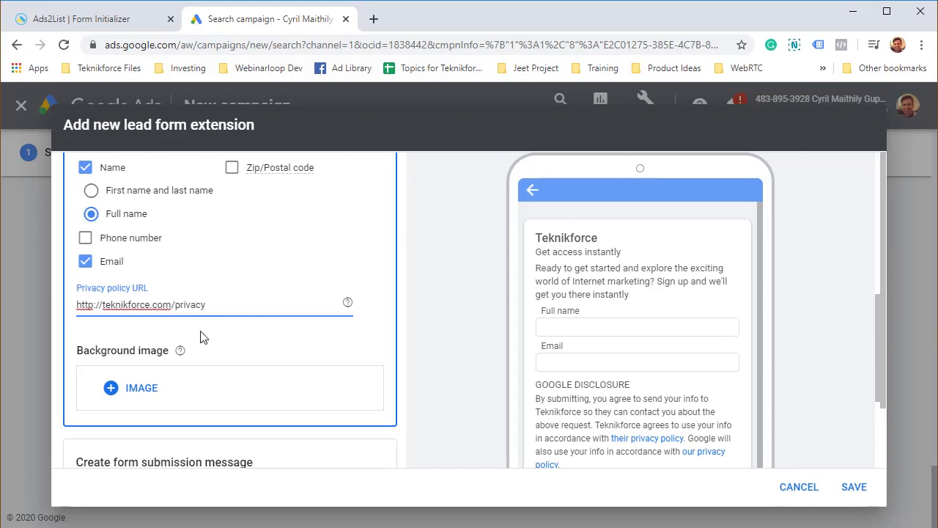
Step: Try to upload horo.png from the Desktop as the lead form's background image
mouse_move(181, 350)
scroll(184, 352, "down", 1)
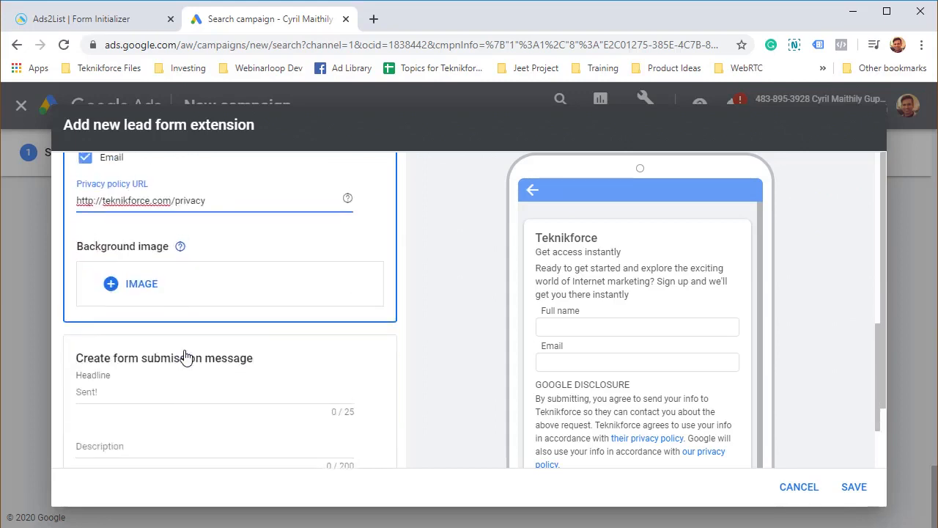
left_click(155, 298)
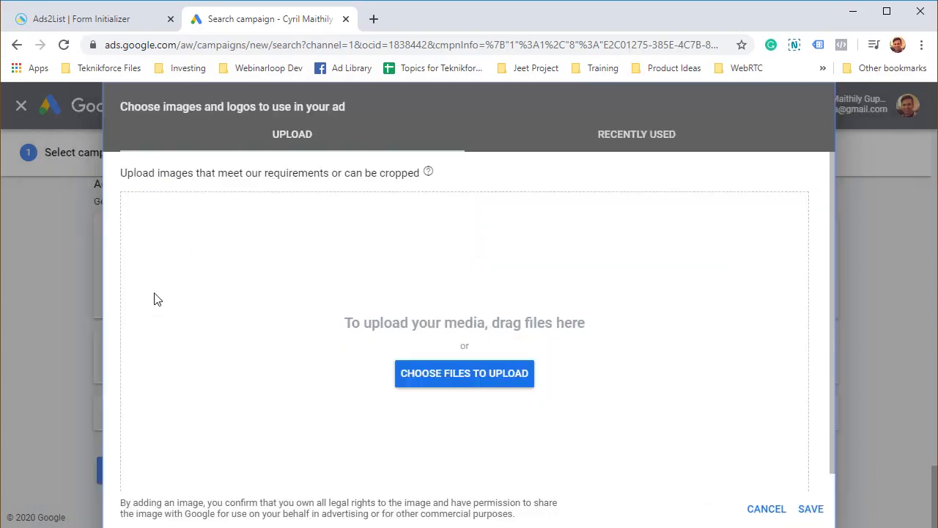
left_click(436, 376)
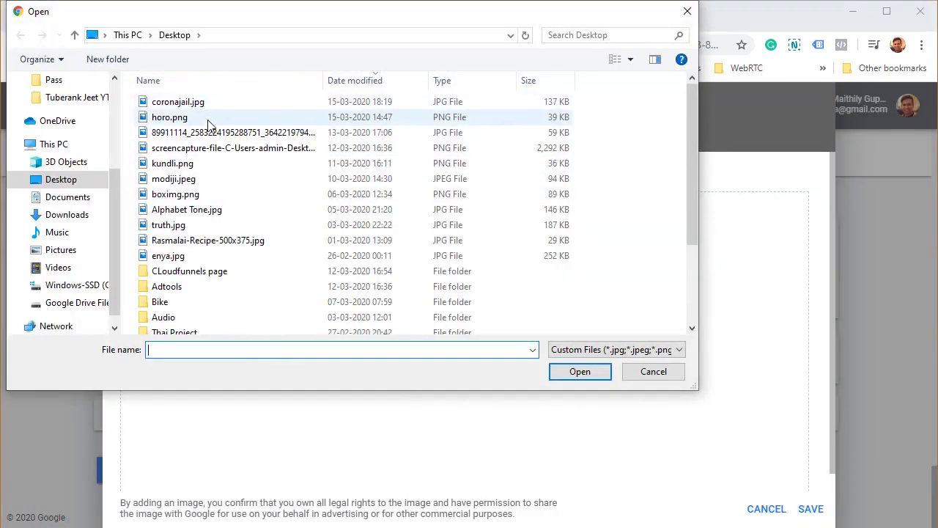
double_click(180, 117)
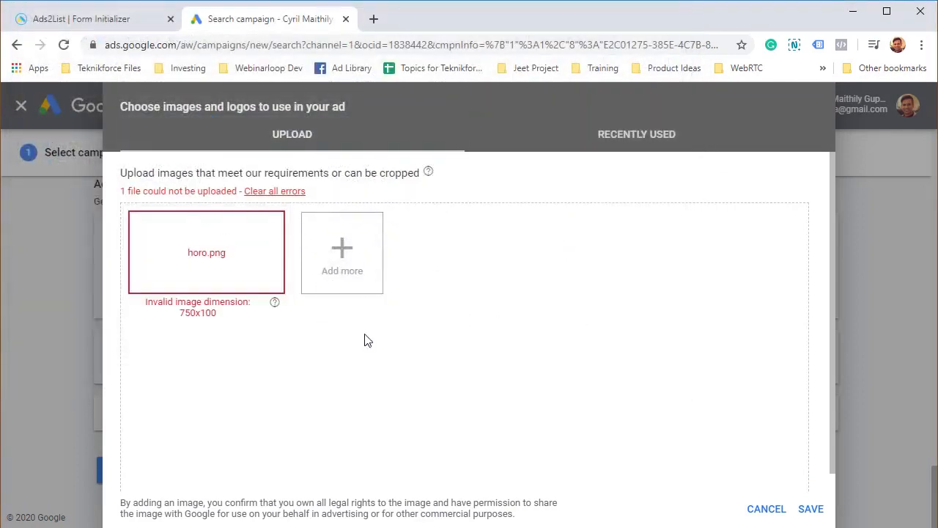
Step: Upload the Daily Astrology Explorer product image and use it as the lead form's background image
left_click(277, 293)
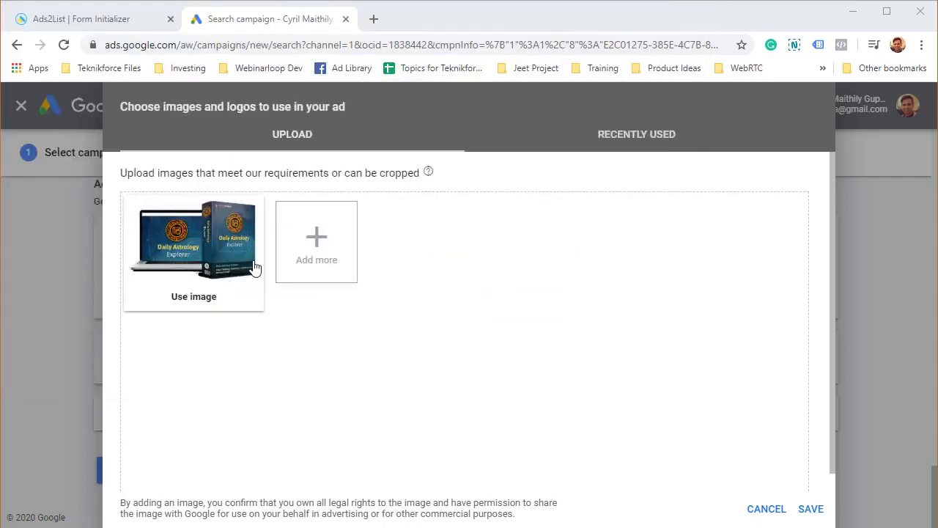
left_click(810, 508)
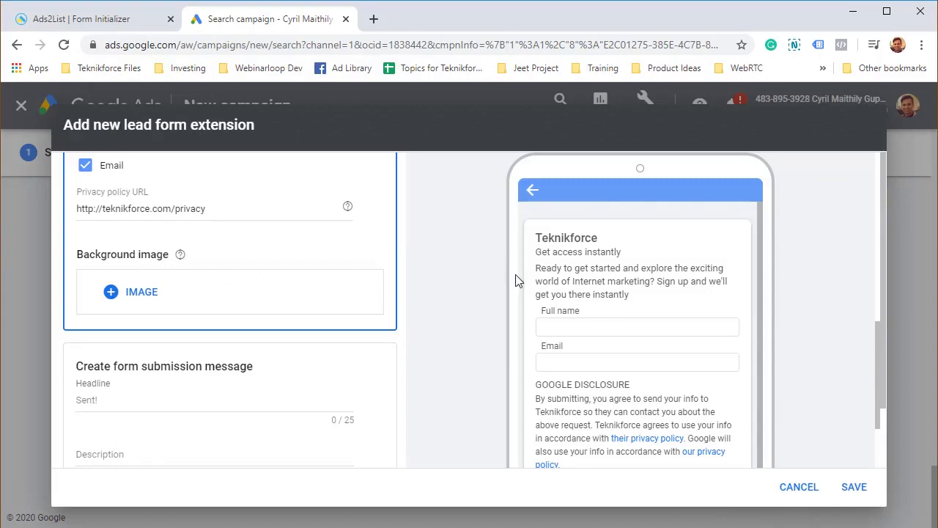
left_click(142, 300)
left_click(205, 230)
left_click(701, 454)
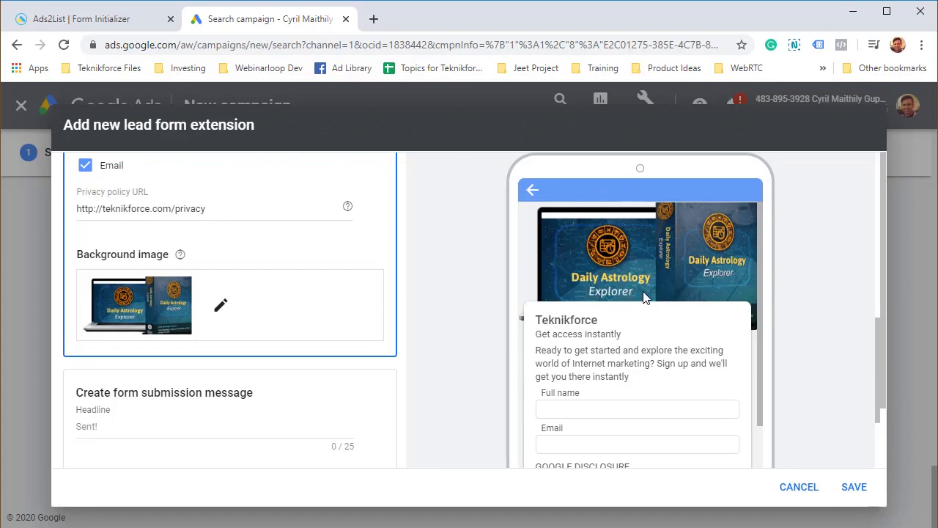
Step: Check the lead form preview and set the form submission message's headline to "Subscribed!"
scroll(644, 296, "down", 1)
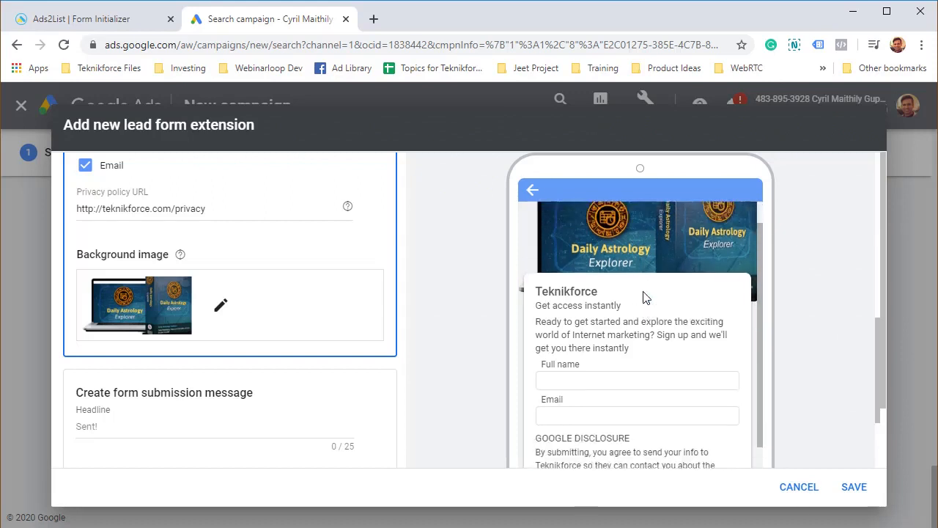
scroll(656, 315, "up", 1)
scroll(675, 360, "down", 2)
scroll(676, 360, "up", 1)
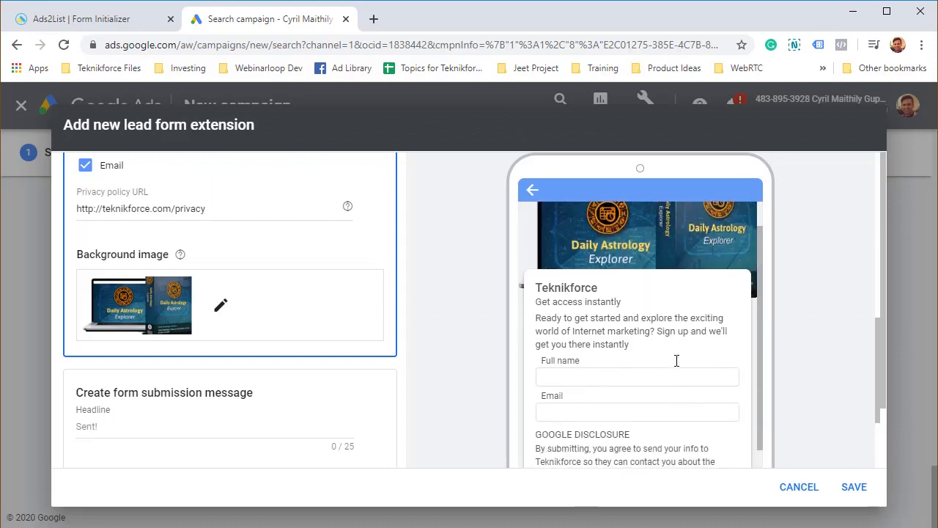
scroll(354, 360, "down", 2)
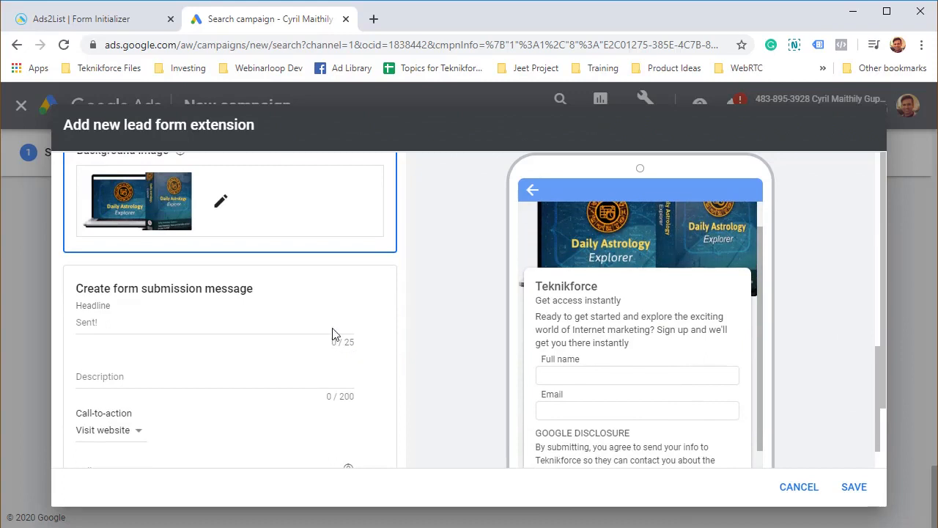
left_click(281, 318)
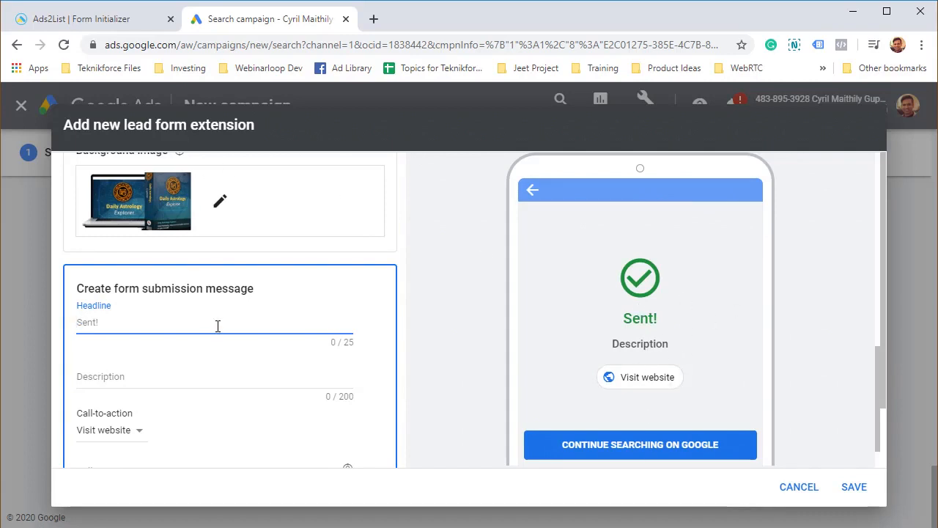
type("h")
key("BackSpace")
type("S")
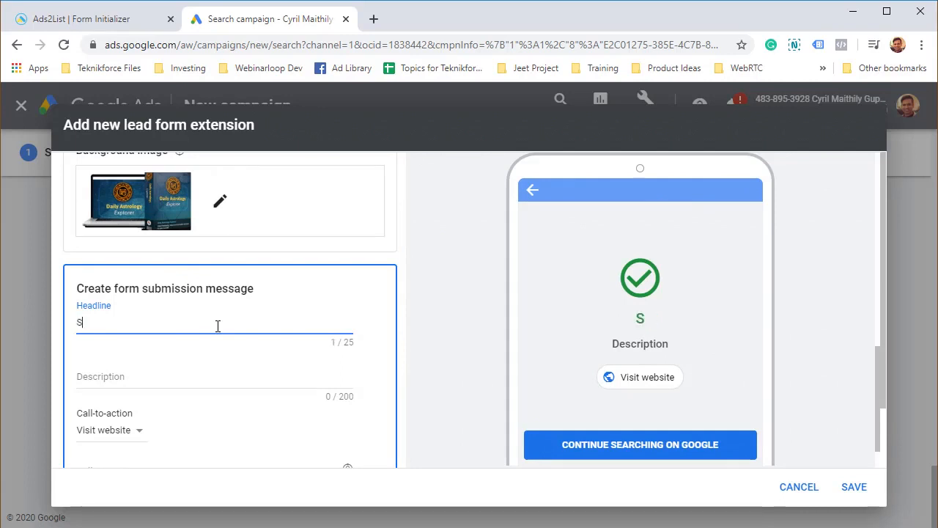
type("ubscribed!")
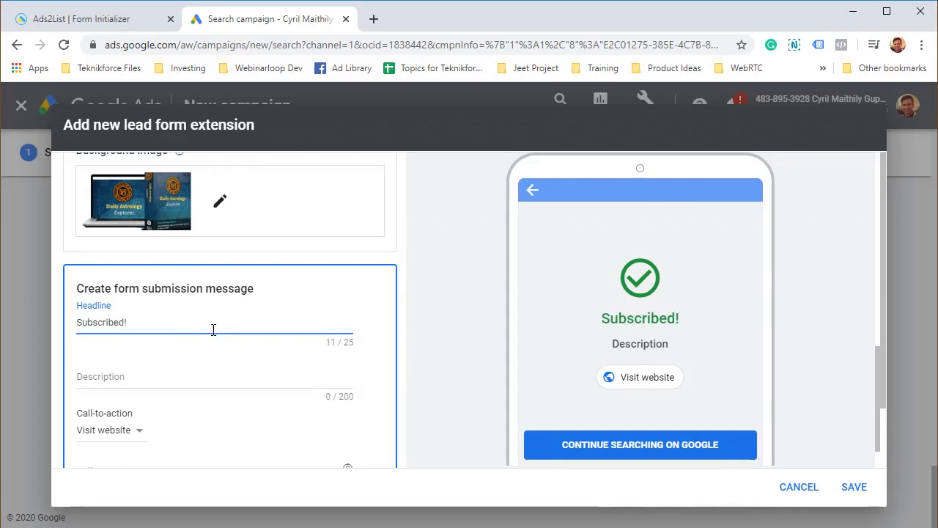
Step: Set the submission message's description to "Thanks for subscribing. Click on the link below to get your access."
left_click(187, 385)
scroll(186, 388, "down", 1)
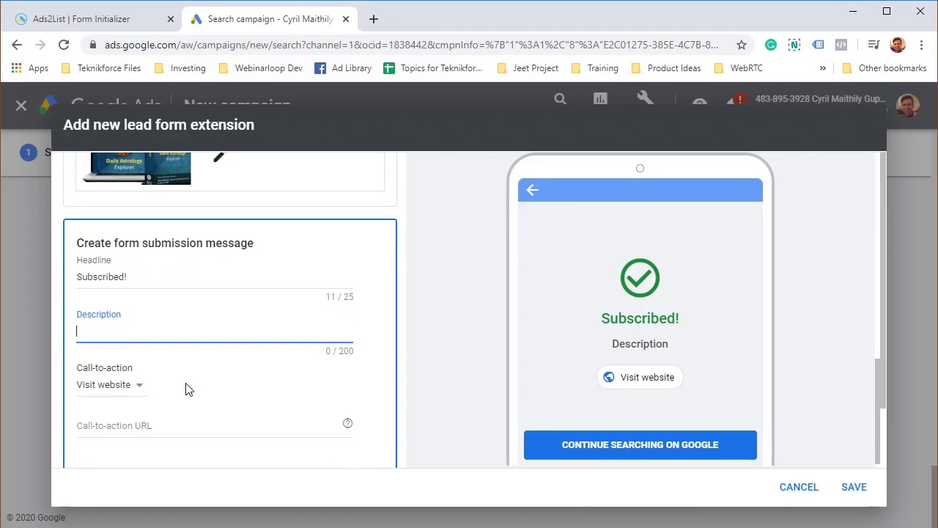
type("Thanks for")
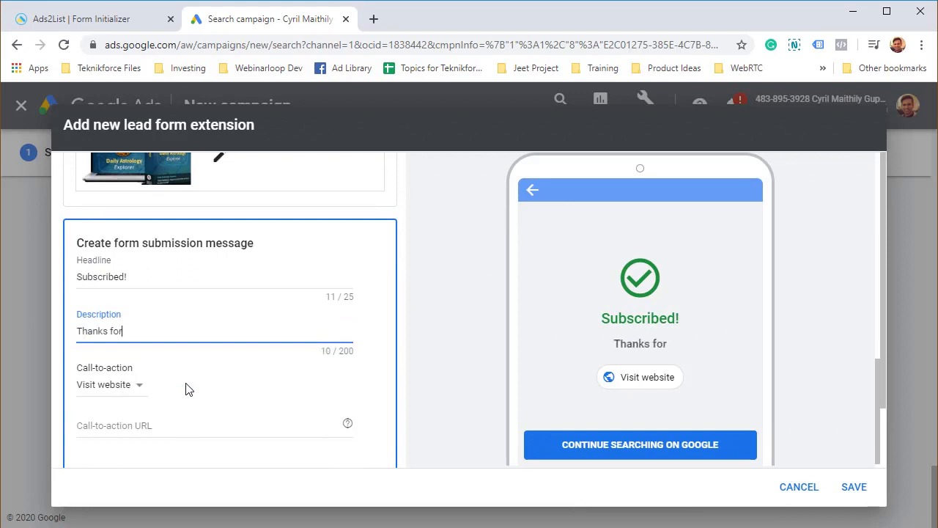
type(" subscriber")
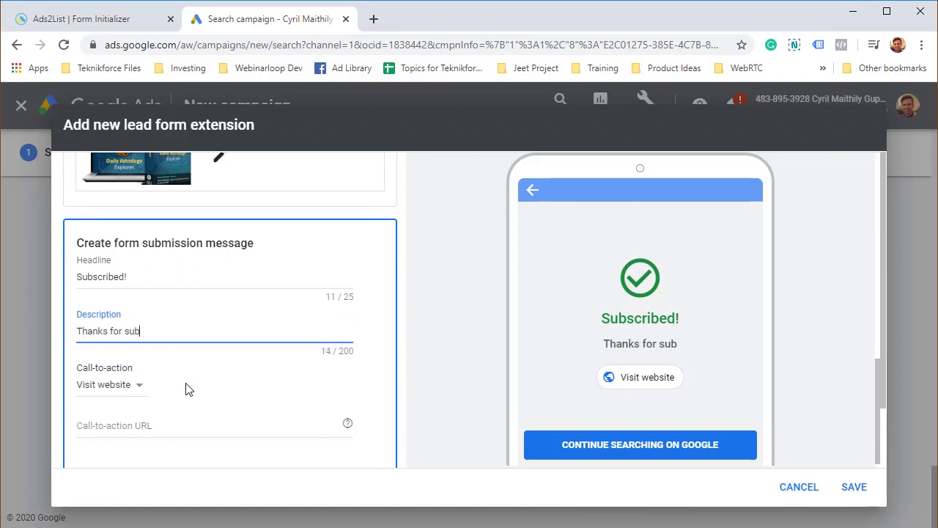
key("BackSpace")
key("BackSpace")
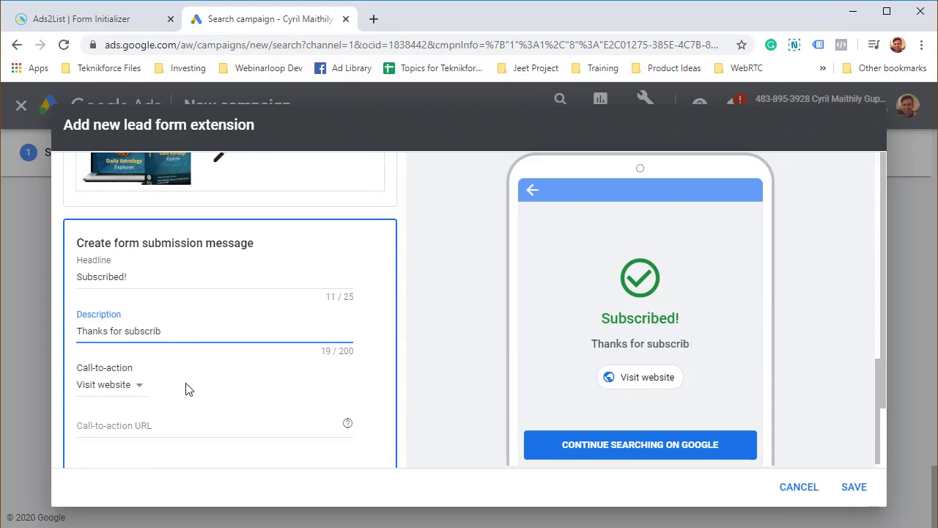
type("ing. CLick")
key("BackSpace")
key("BackSpace")
key("BackSpace")
key("BackSpace")
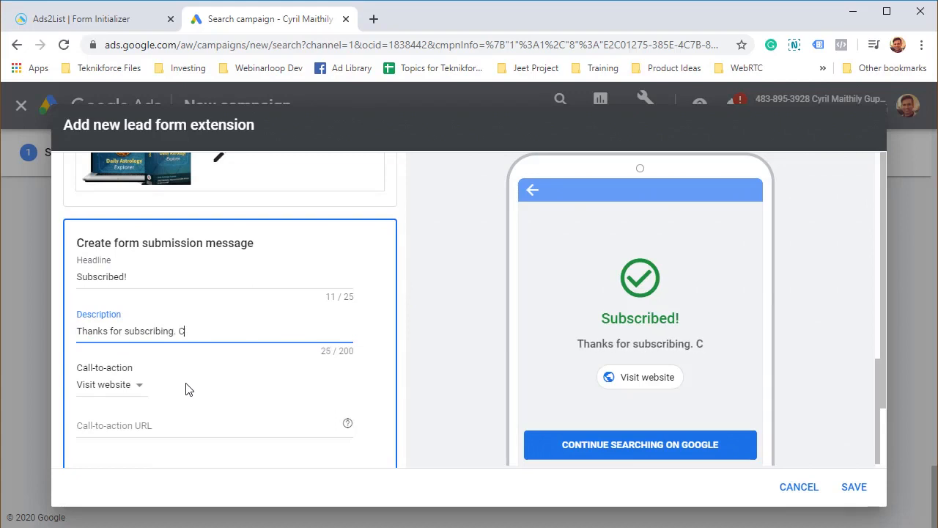
type("lick on the link below to g")
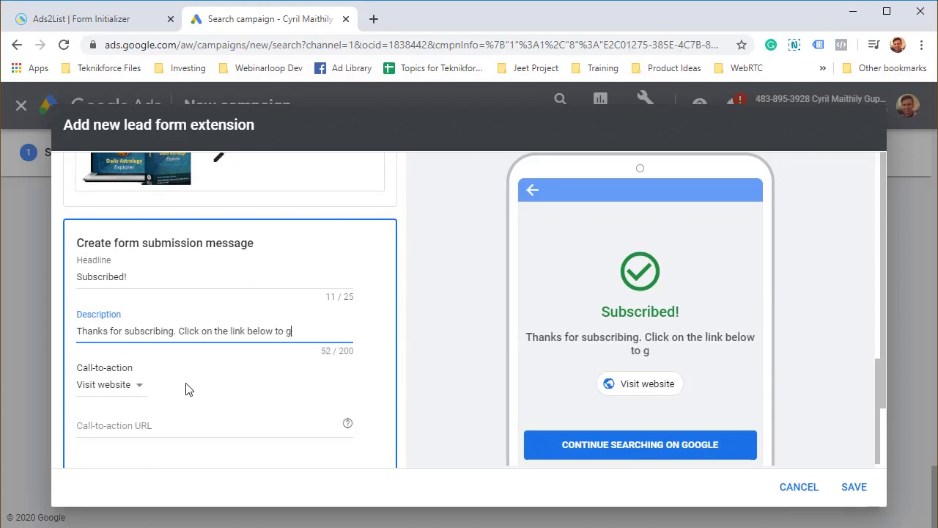
type("et your access.")
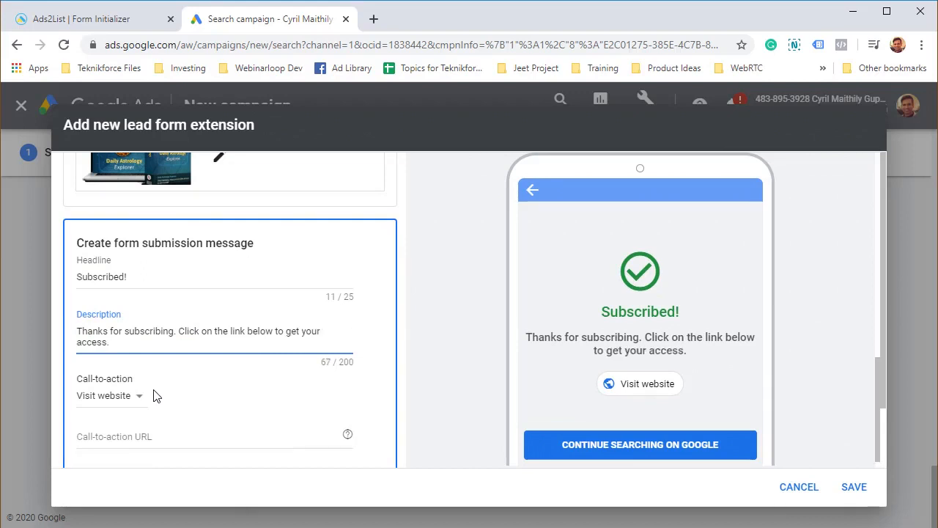
scroll(153, 393, "down", 1)
left_click(144, 389)
left_click(168, 371)
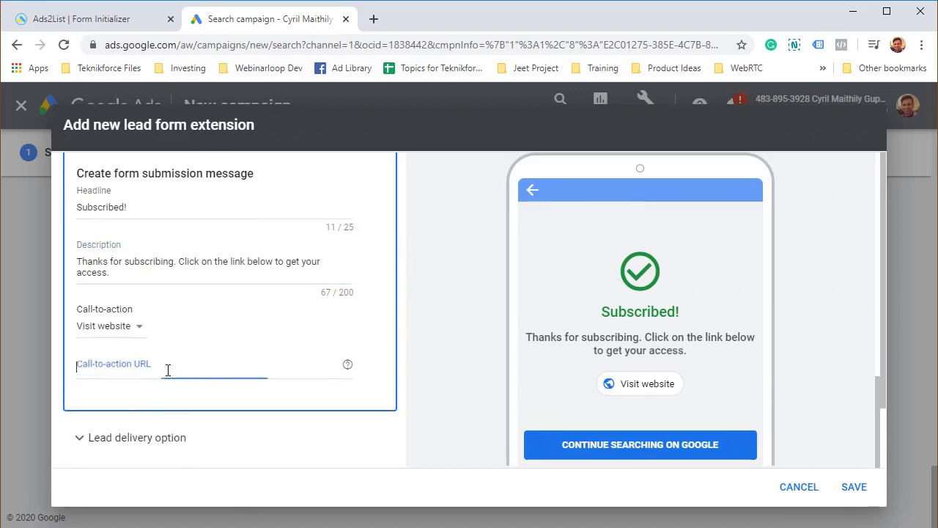
type("http://")
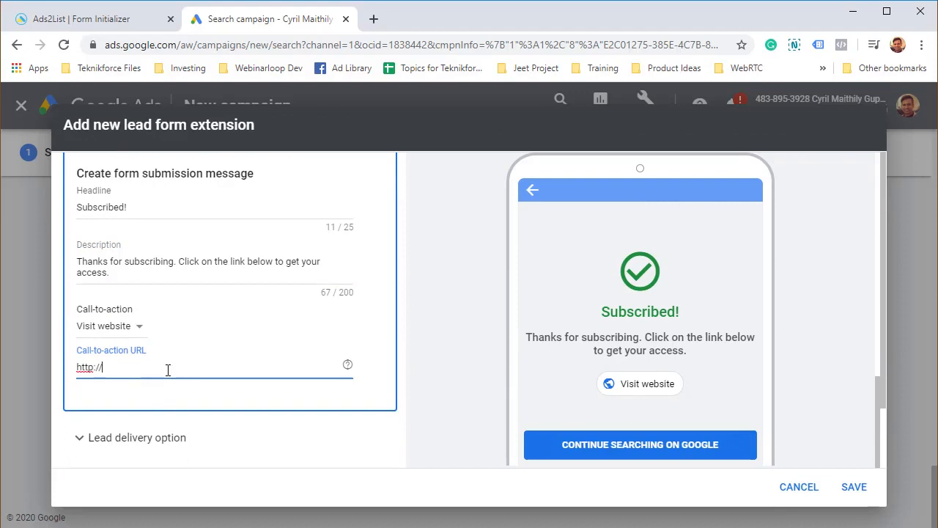
type("teknikforce.com")
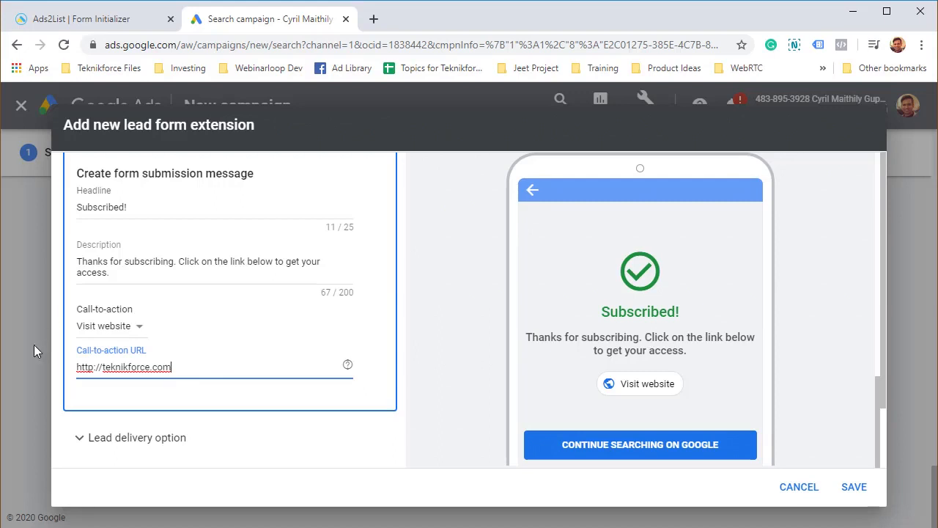
Step: Expand the lead delivery options and place the cursor in the optional webhook's URL field
left_click(188, 451)
scroll(190, 452, "down", 1)
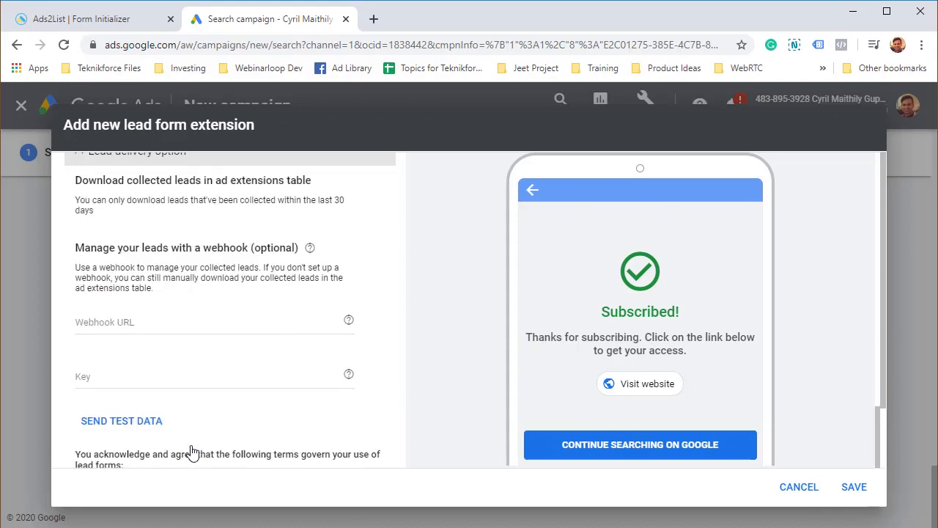
left_click(234, 326)
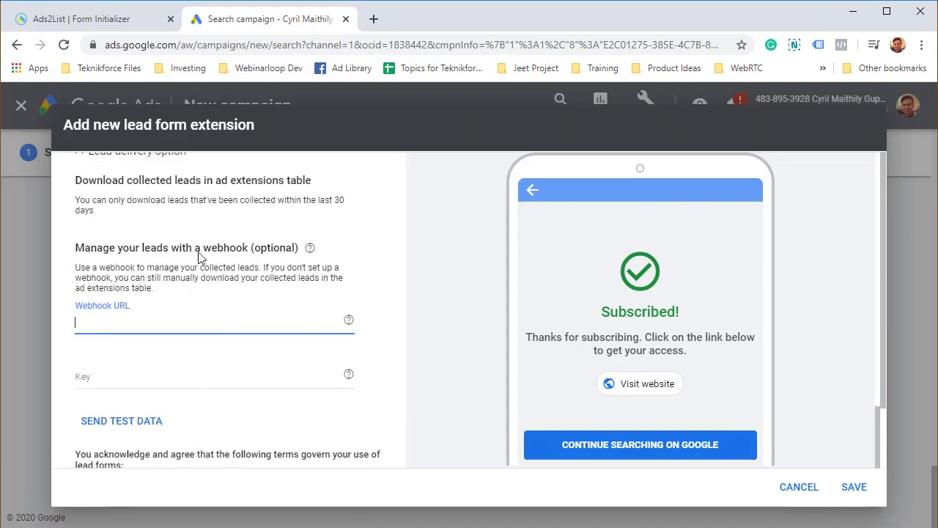
left_click_drag(157, 151, 236, 335)
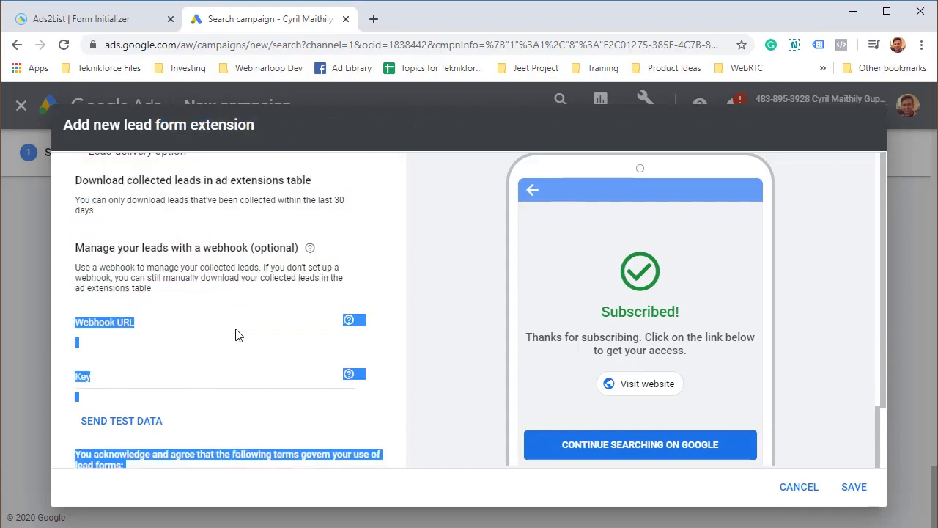
left_click(236, 333)
left_click(234, 319)
Step: Copy the Google Ads webhook URL of the "My lead form" campaign in Ads2List and paste it into the lead form extension's webhook URL
left_click(95, 19)
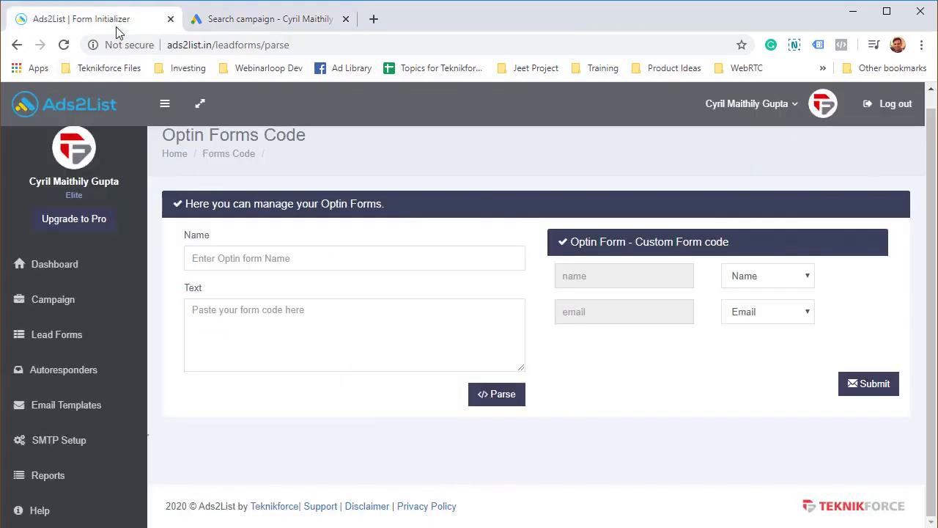
middle_click(110, 306)
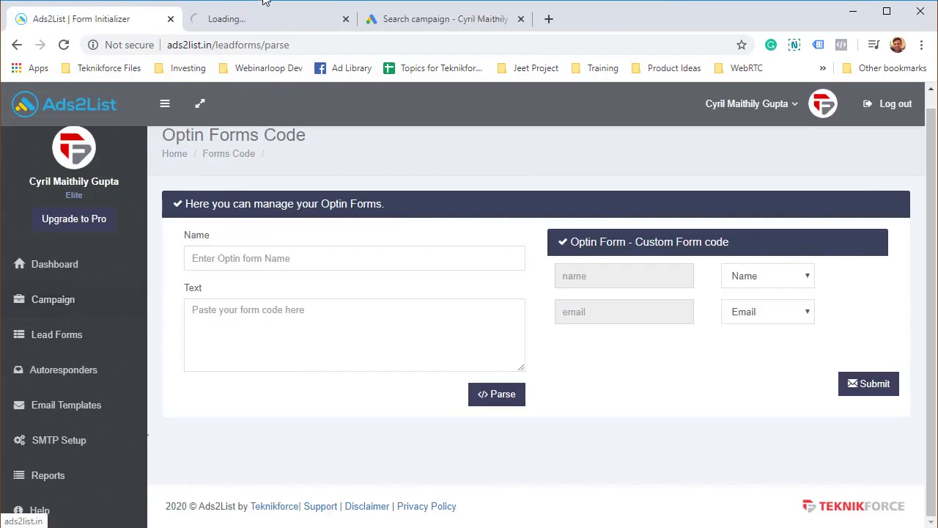
left_click(268, 22)
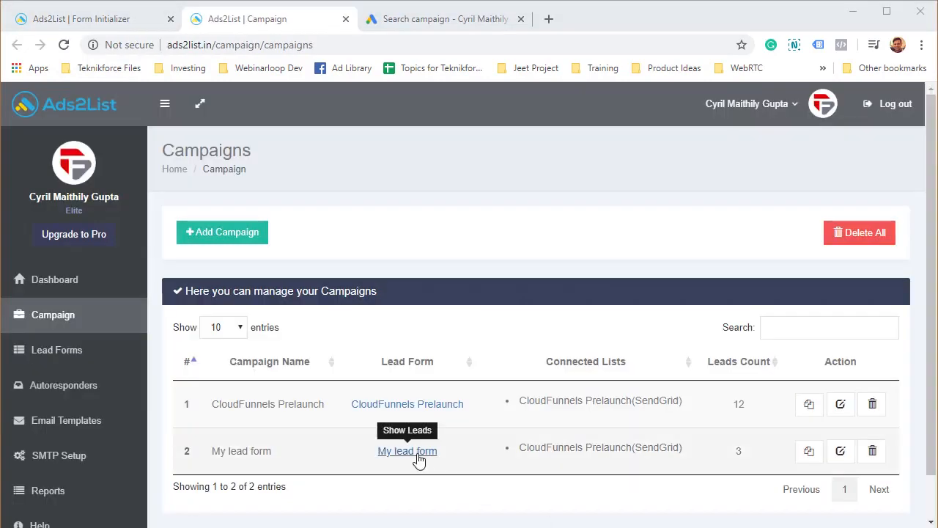
left_click(812, 454)
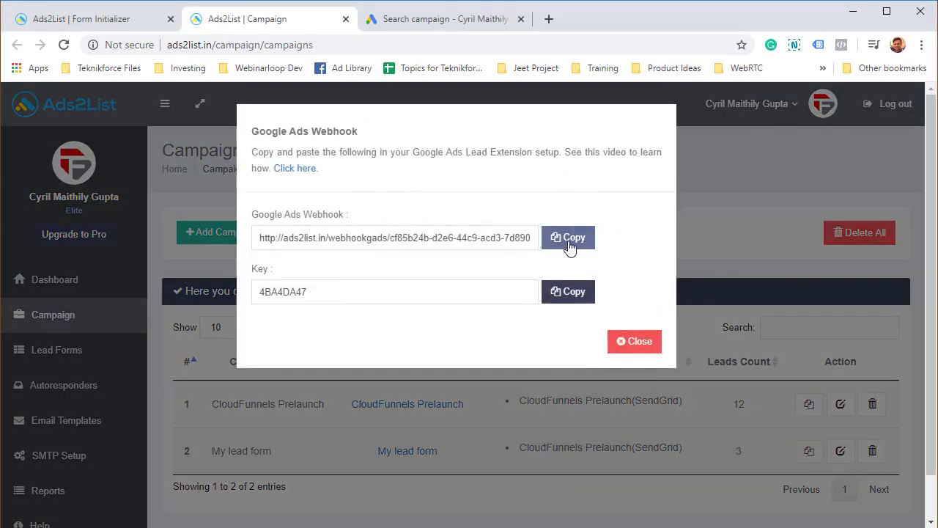
left_click(567, 237)
left_click(433, 19)
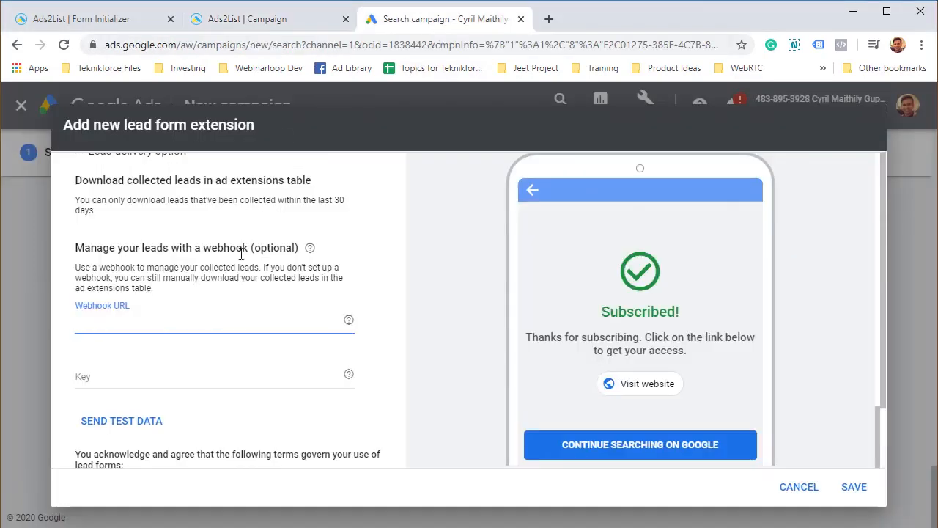
key("ctrl+v")
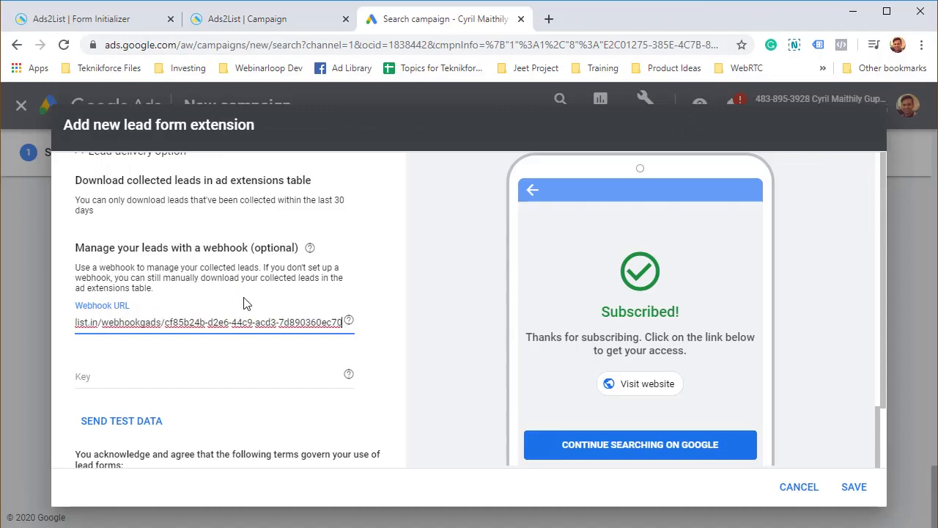
Step: Copy the campaign's webhook key from Ads2List and paste it into the lead form extension's Key field in Google Ads
left_click(251, 20)
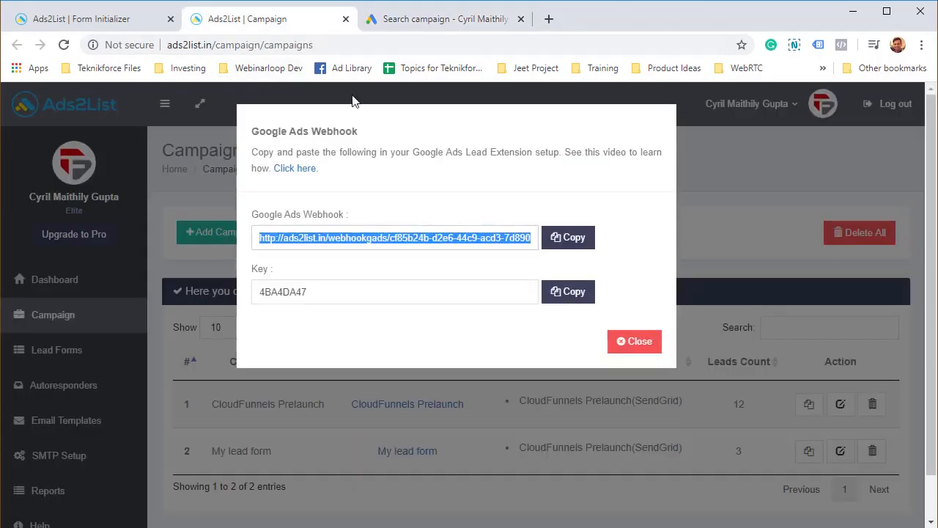
left_click(568, 292)
left_click(462, 20)
left_click(297, 387)
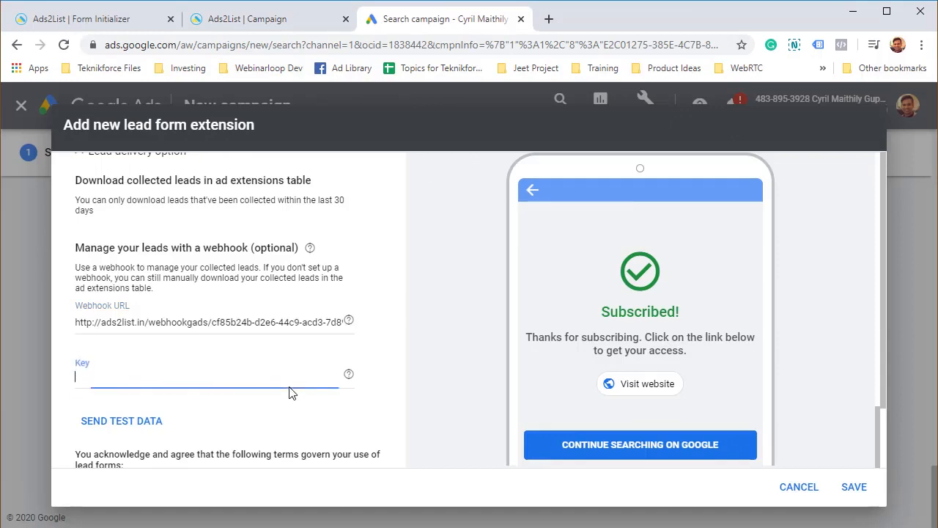
key("ctrl+v")
Step: Send test data to the webhook, check the Ads2List campaign page, and read the test result
scroll(180, 450, "down", 1)
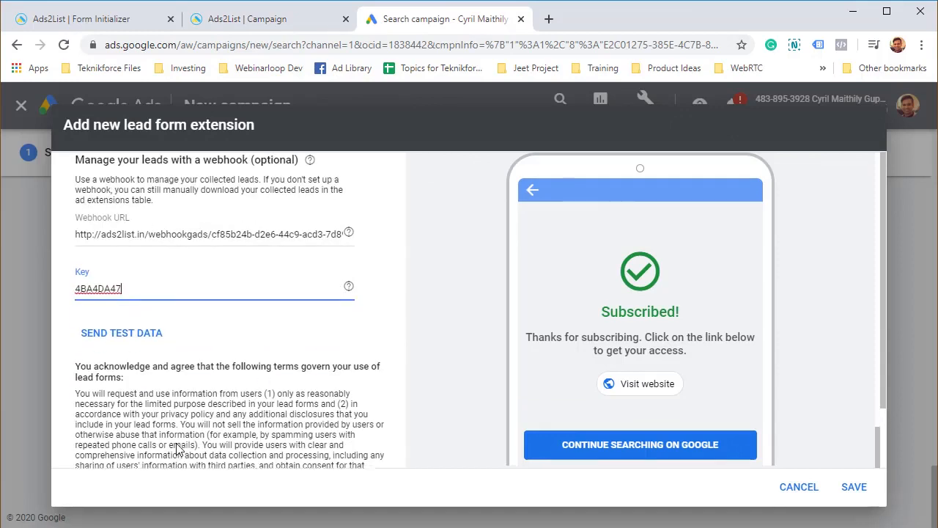
left_click(140, 341)
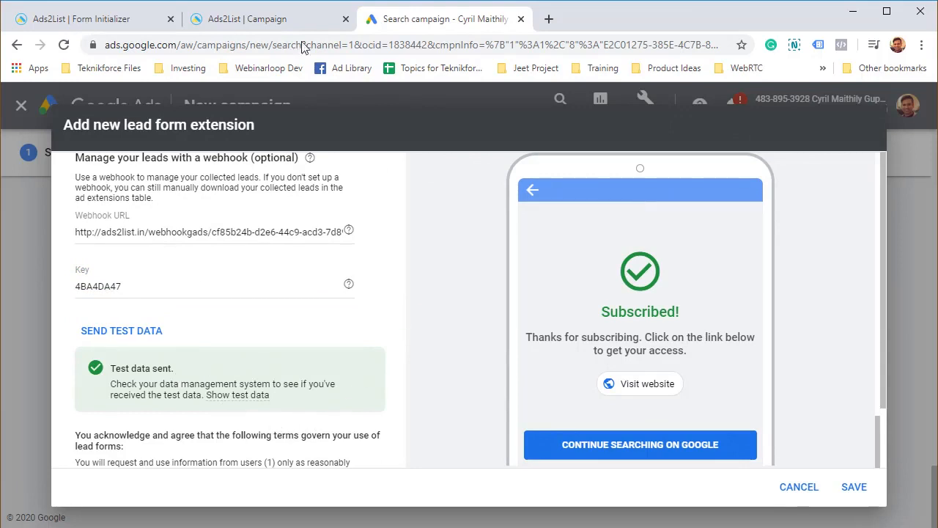
left_click(253, 20)
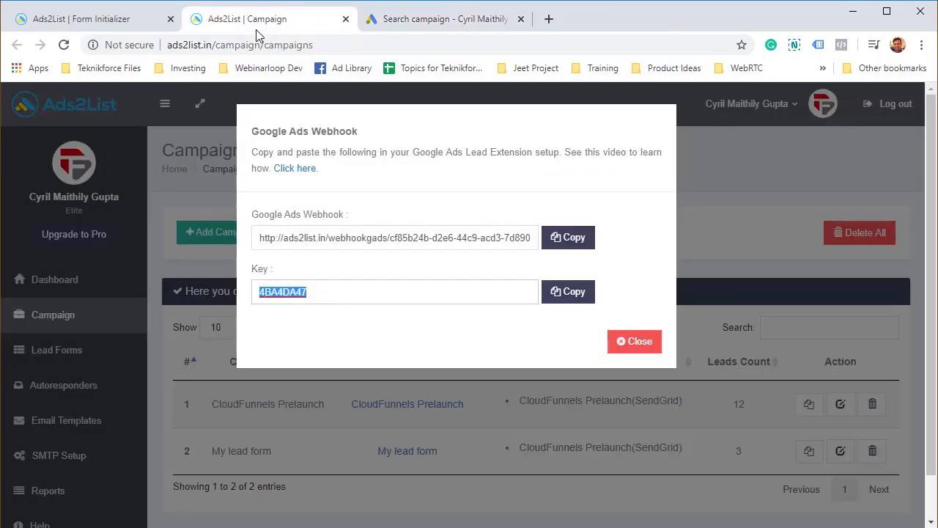
left_click(414, 26)
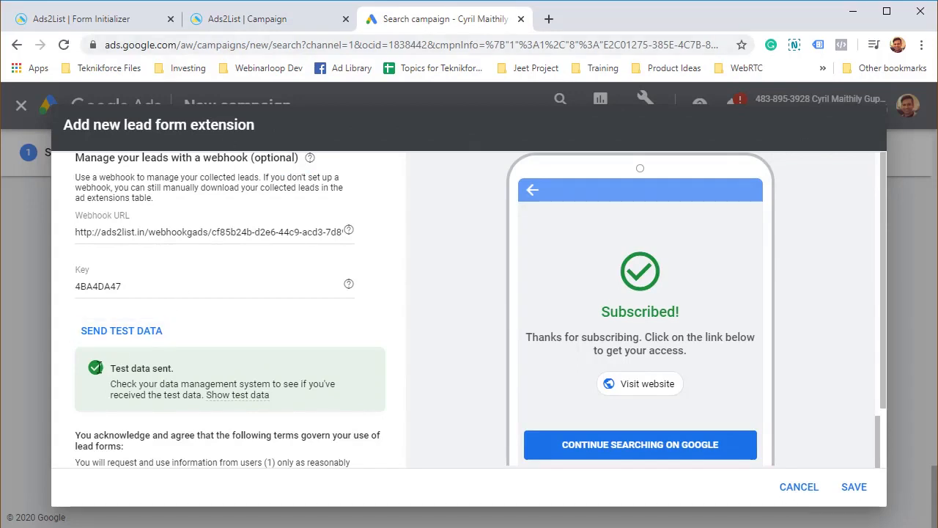
left_click_drag(102, 368, 186, 383)
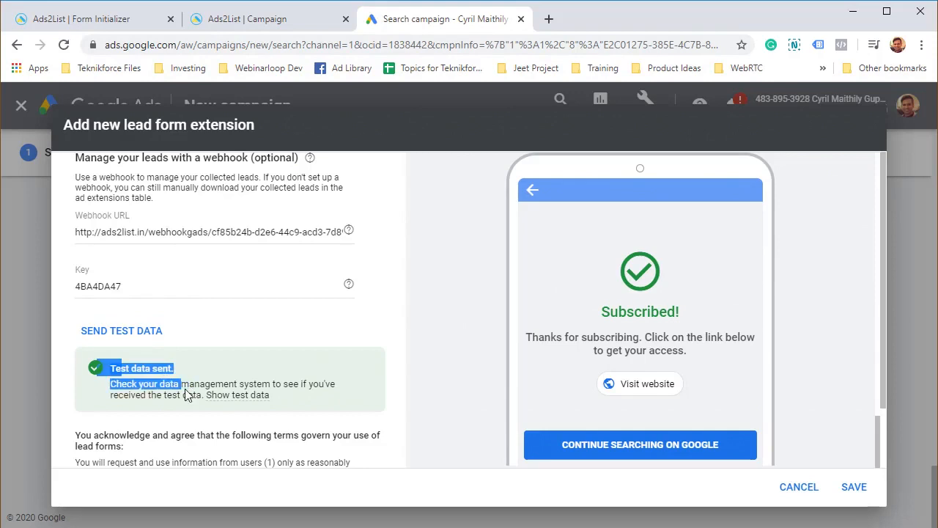
left_click(187, 396)
Step: Try sending test data with a deliberately wrong webhook URL by inserting "ss" into its identifier
left_click(283, 231)
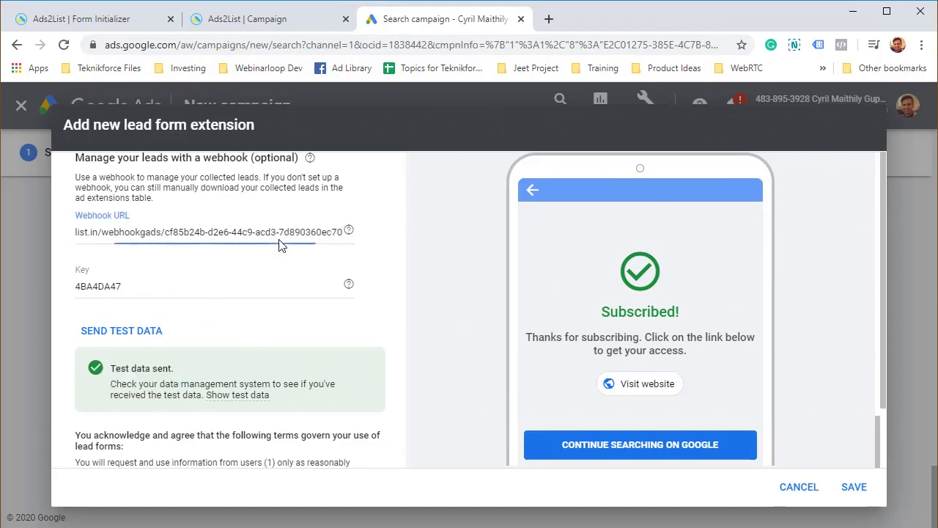
type("ss")
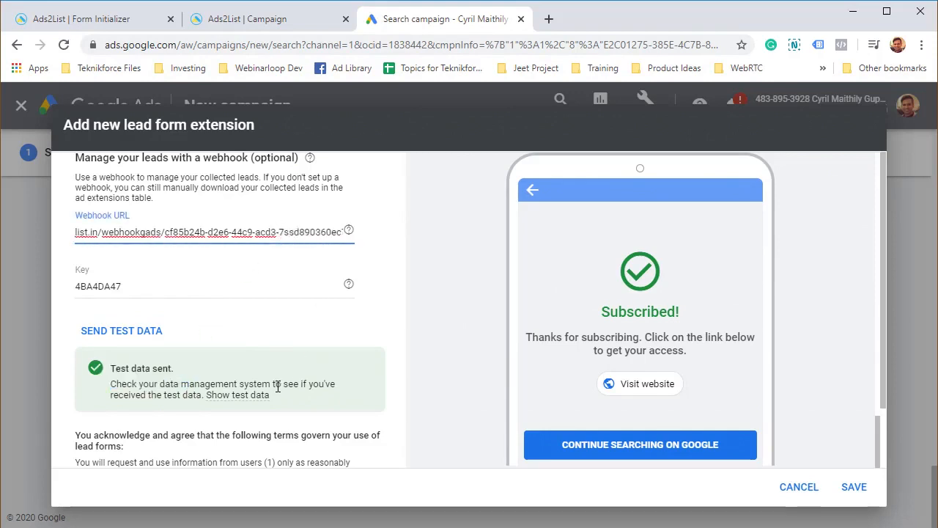
scroll(254, 379, "down", 1)
left_click(110, 312)
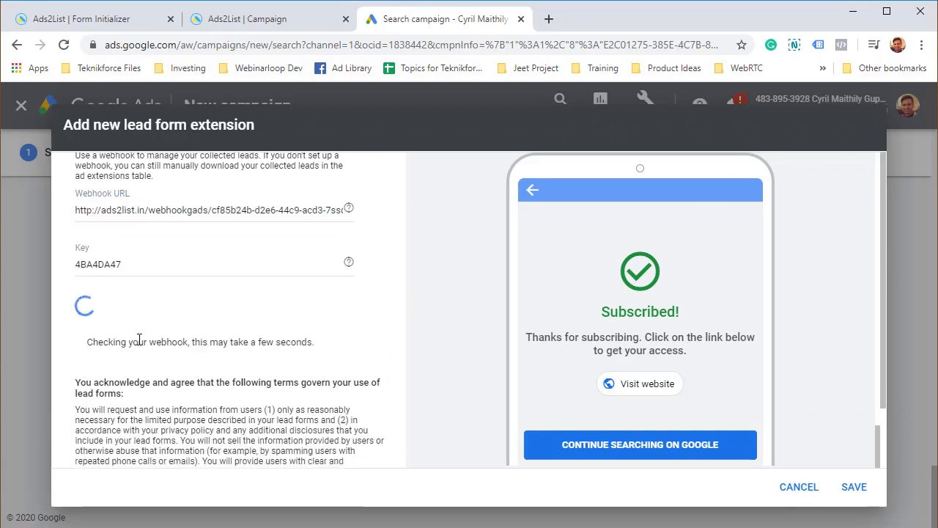
left_click_drag(156, 346, 291, 375)
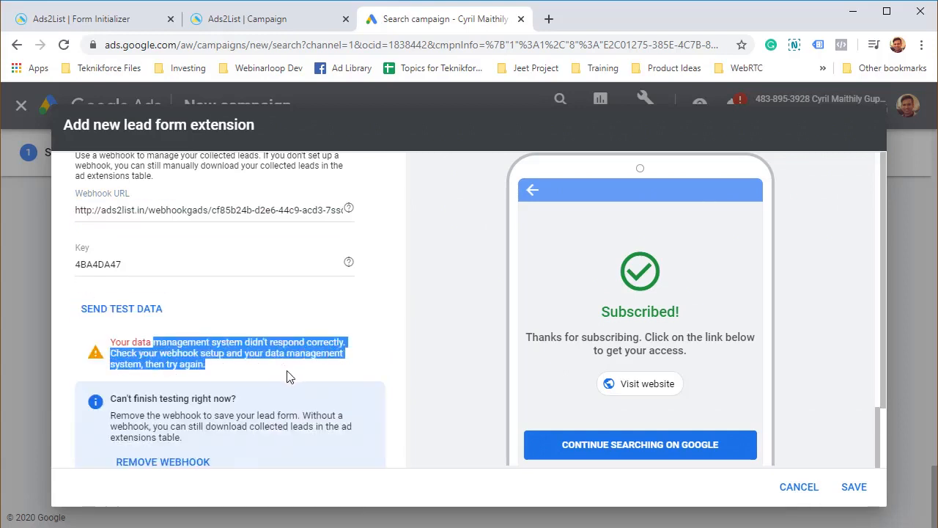
left_click(287, 376)
Step: Restore the original webhook URL and send the test data again
left_click(280, 211)
key("ctrl+a")
key("ctrl+v")
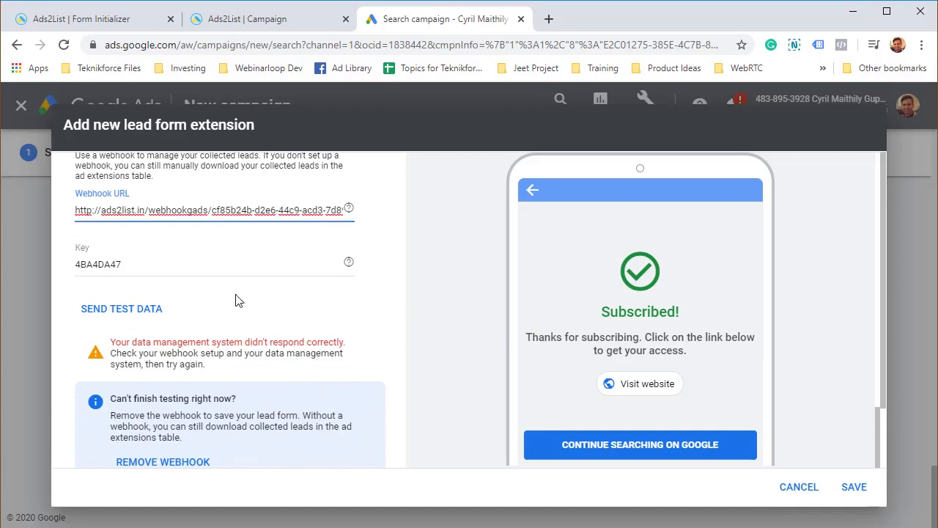
left_click(144, 313)
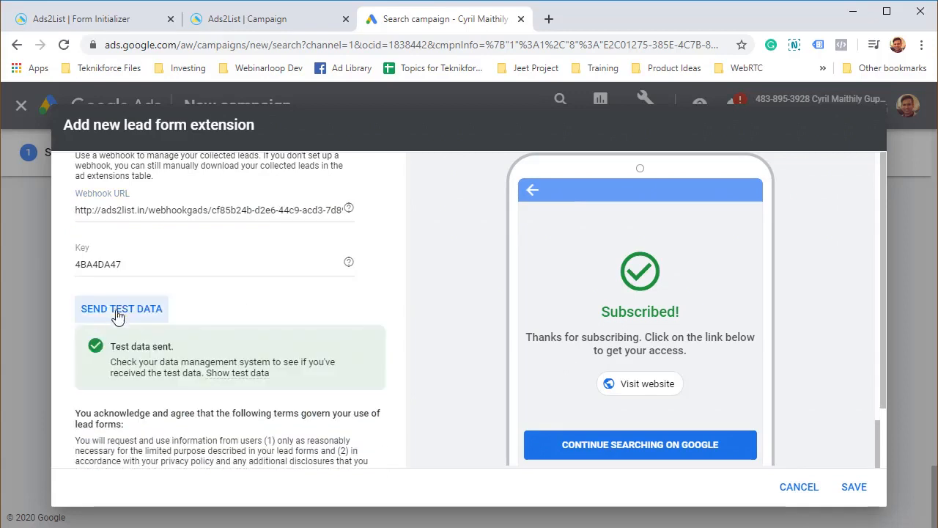
left_click_drag(141, 346, 180, 361)
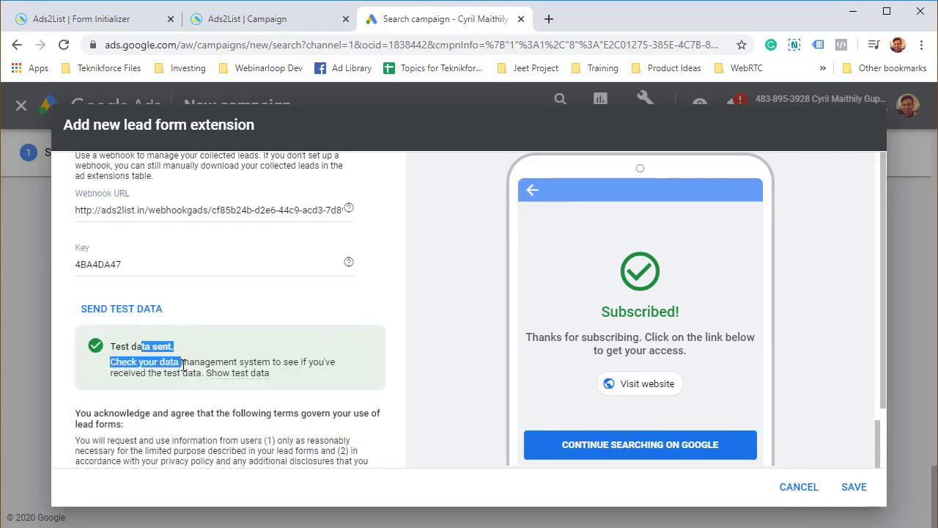
Step: Review the terms and submission message preview, save the lead form extension, and save the campaign settings to continue to the ad groups
scroll(183, 365, "down", 1)
scroll(184, 365, "down", 3)
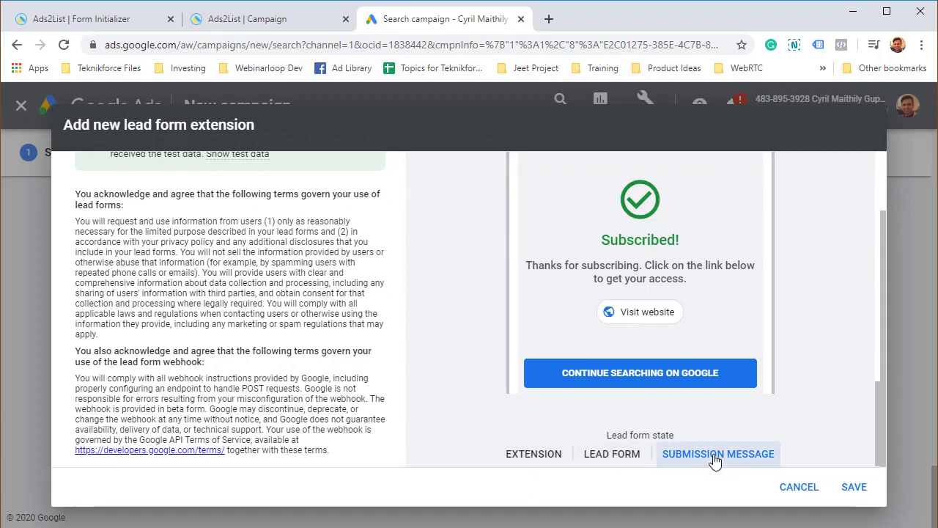
scroll(720, 334, "up", 3)
scroll(719, 333, "down", 3)
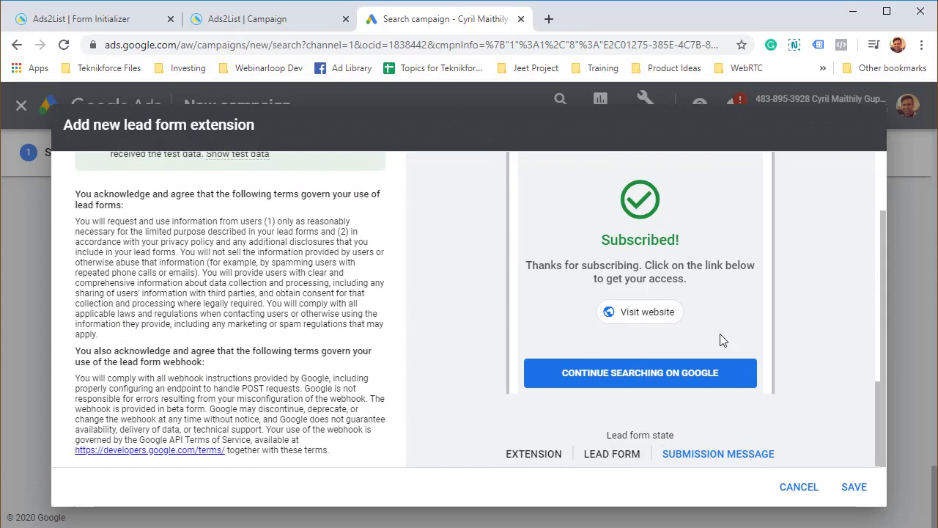
left_click(854, 487)
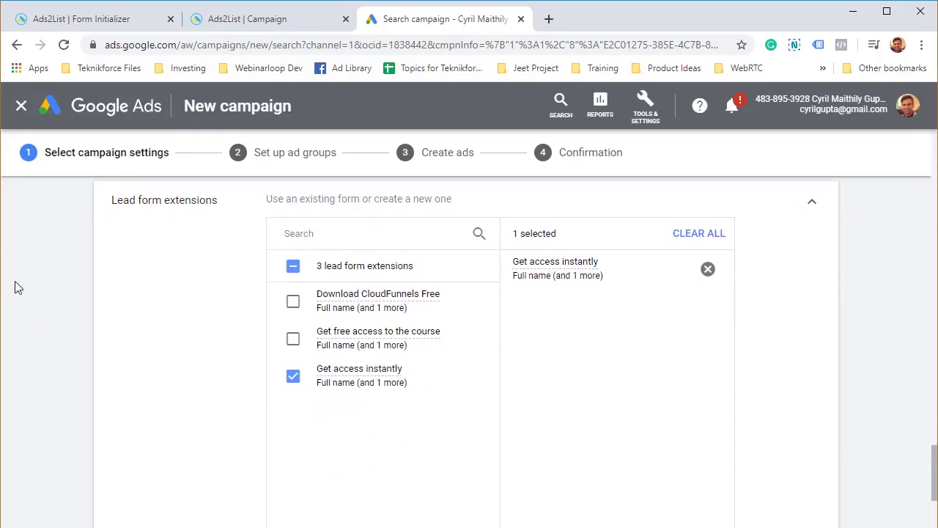
scroll(486, 377, "down", 3)
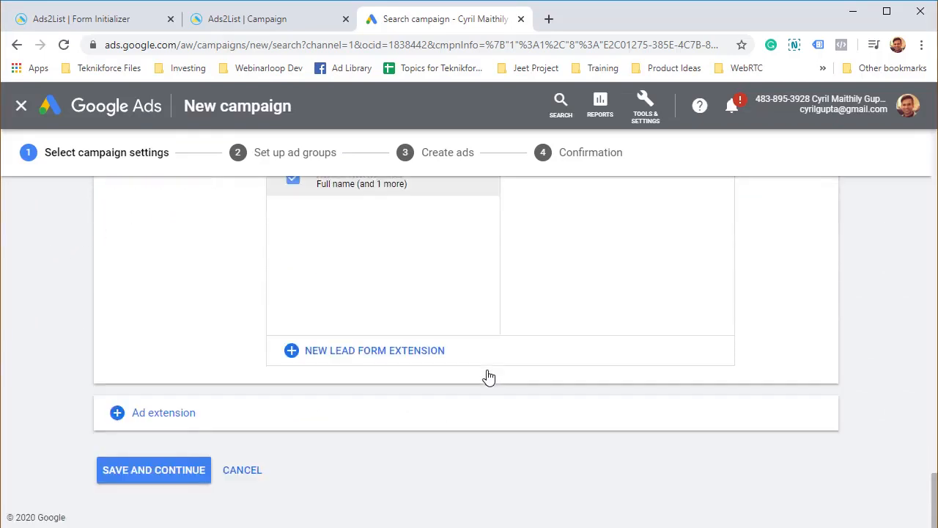
left_click(157, 471)
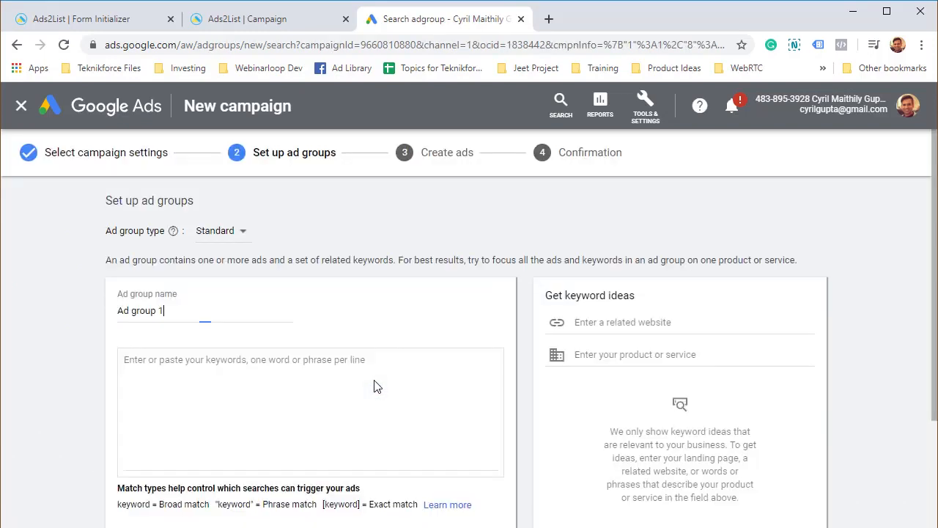
Step: Add the keyword "internet marketing" to Ad group 1 and save it to continue to ad creation
left_click(294, 365)
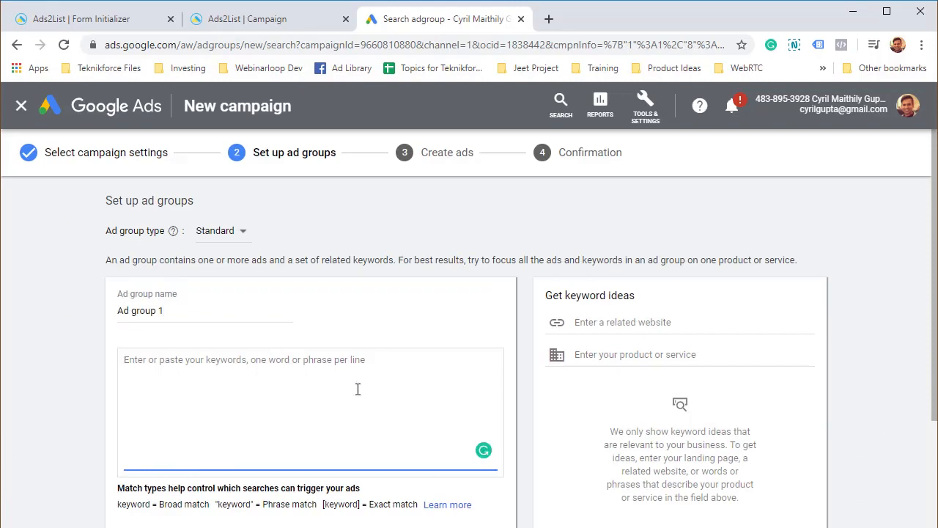
type("internet marketing")
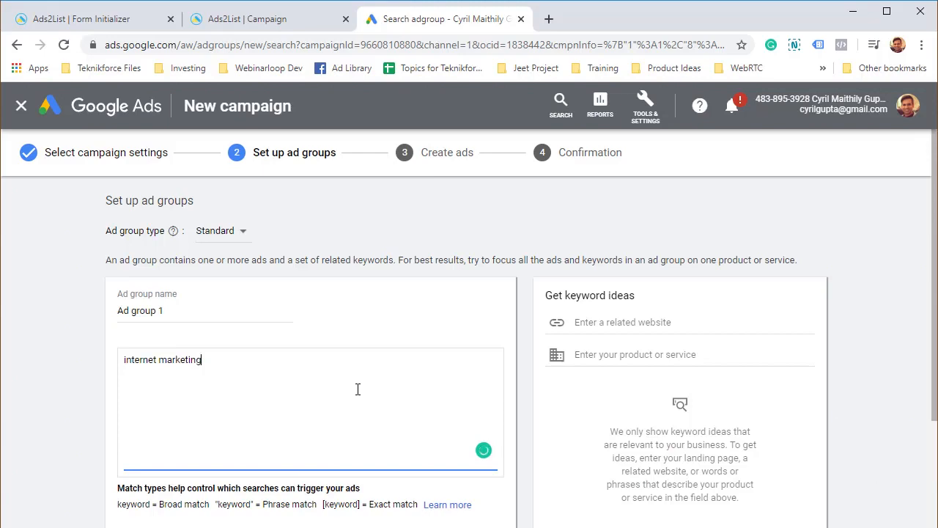
scroll(358, 389, "down", 2)
left_click(198, 454)
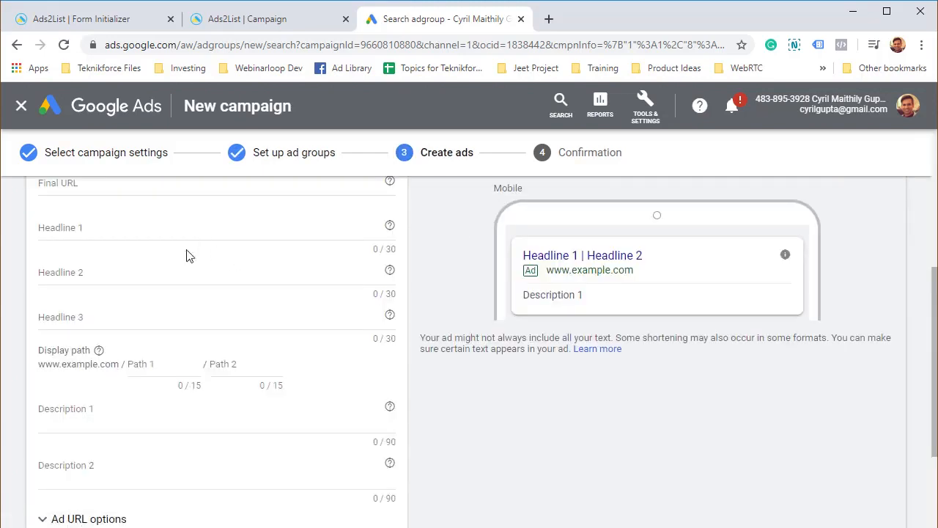
scroll(183, 271, "up", 4)
scroll(183, 272, "down", 3)
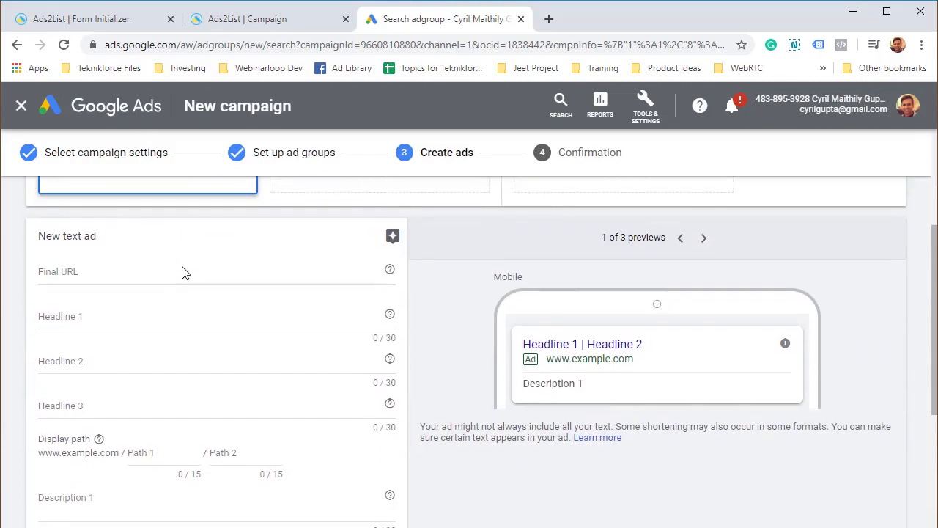
left_click(183, 273)
scroll(184, 308, "up", 3)
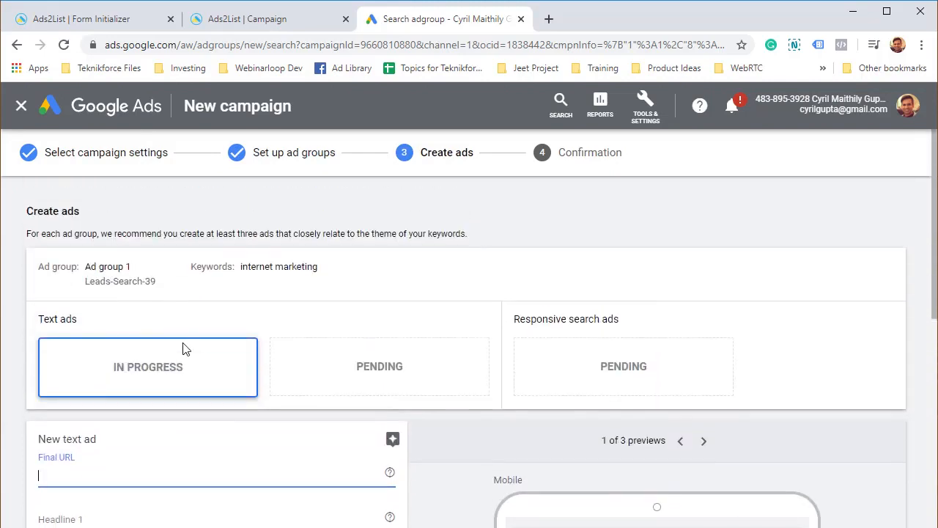
scroll(213, 452, "down", 3)
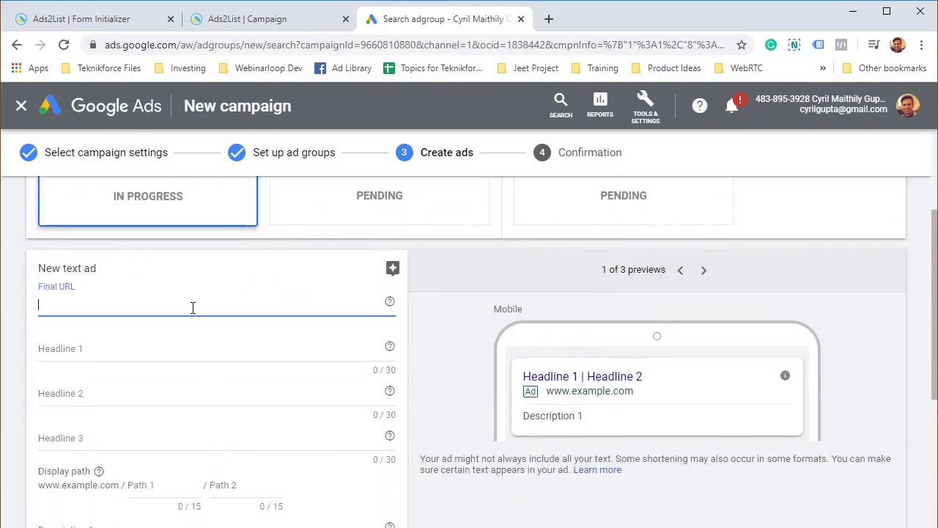
type("http://teknikforce.com")
Step: Enter "Want to learn Internet Marketing?" as Headline 1 of the new text ad
scroll(193, 308, "up", 2)
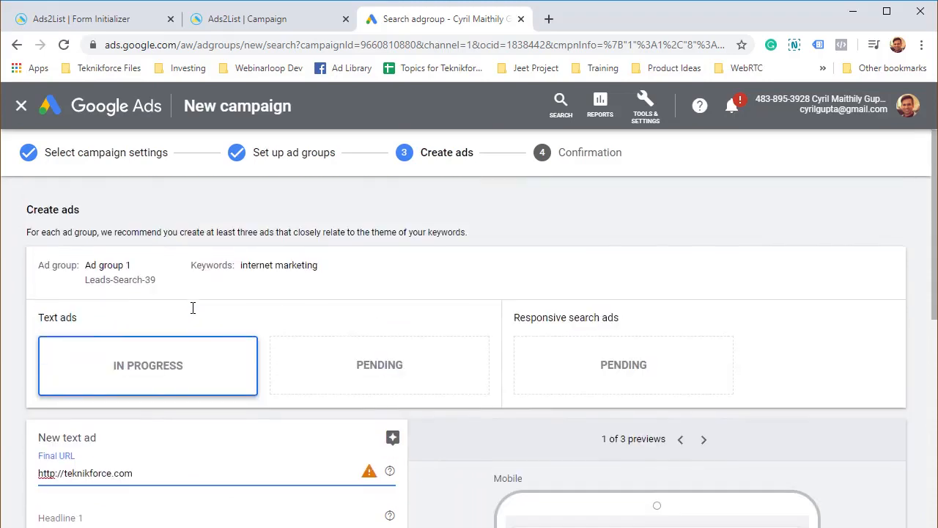
scroll(192, 308, "down", 3)
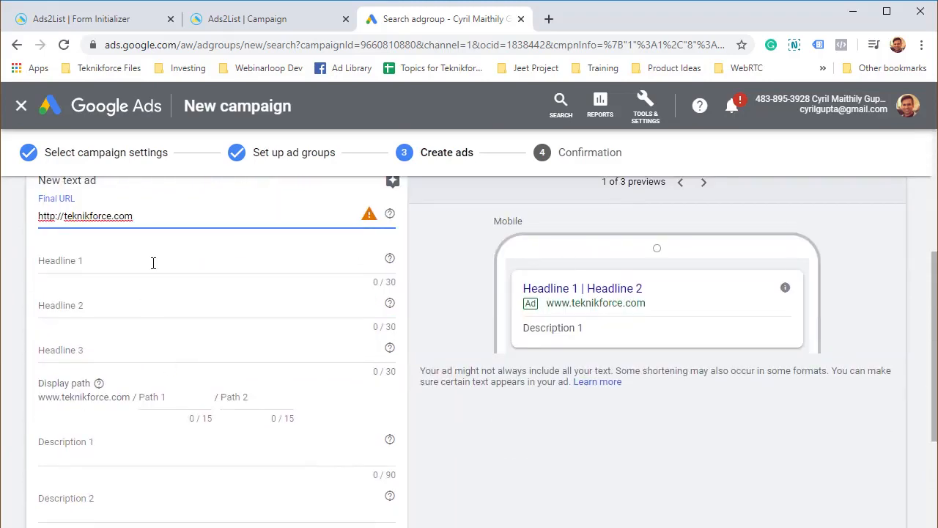
left_click(153, 261)
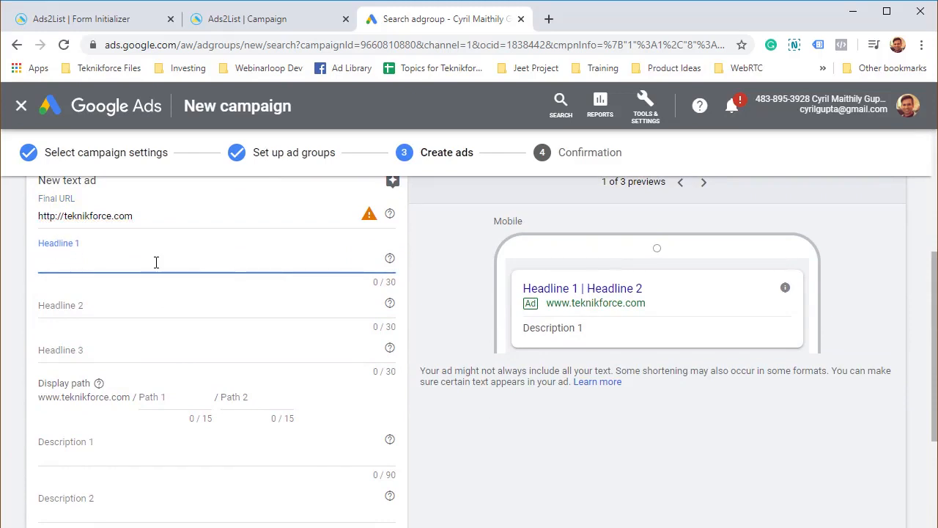
type("W")
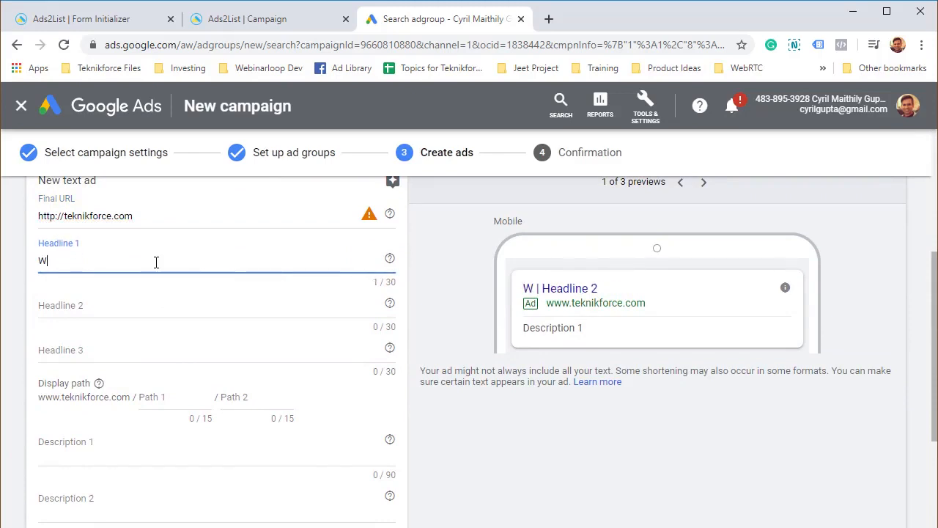
type("ant to learn Interest")
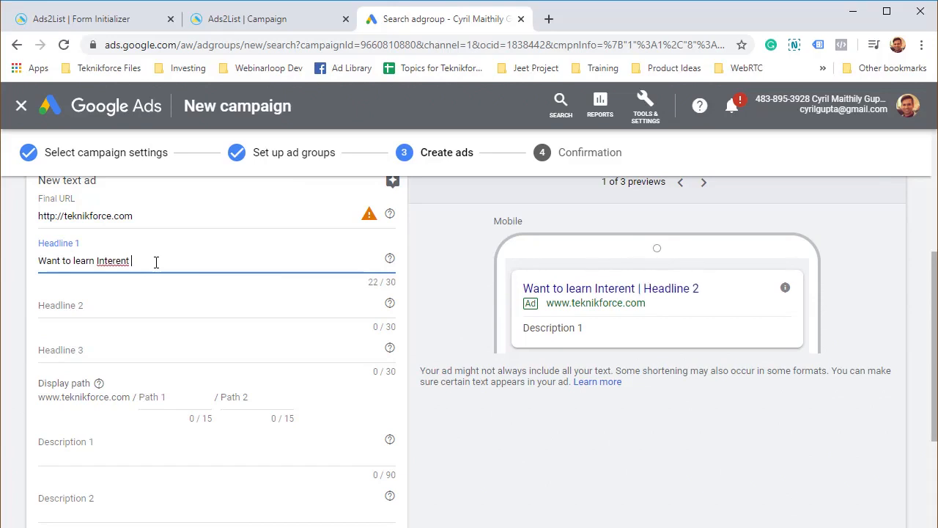
key("BackSpace")
key("BackSpace")
key("BackSpace")
type("net Marketing?")
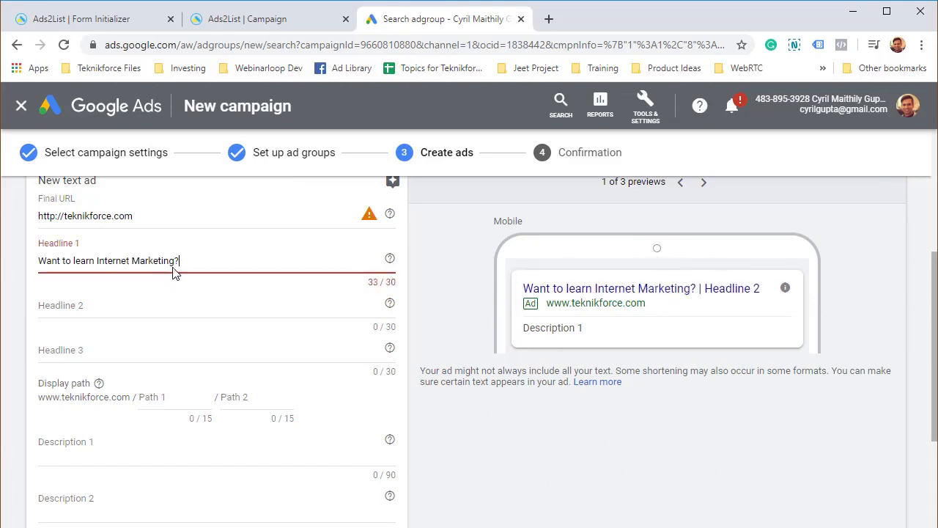
Step: Shorten Headline 1 to "Want to learn marketing?" so that it fits the 30-character limit
left_click_drag(179, 259, 101, 257)
type("IM?")
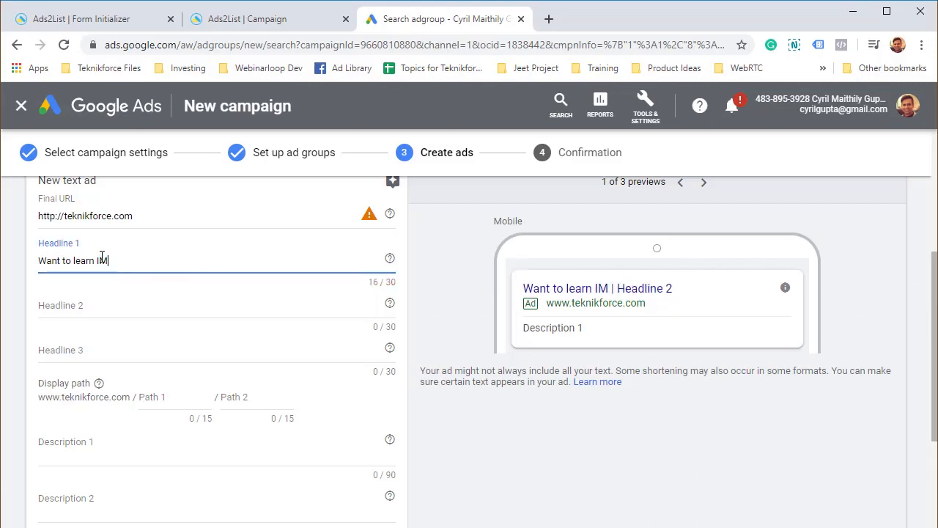
key("BackSpace")
key("BackSpace")
key("BackSpace")
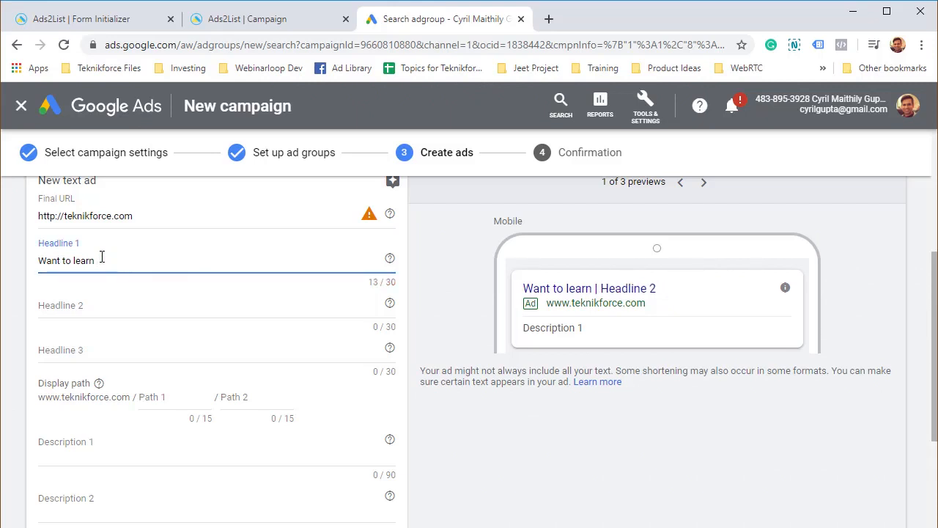
type("online marketing?")
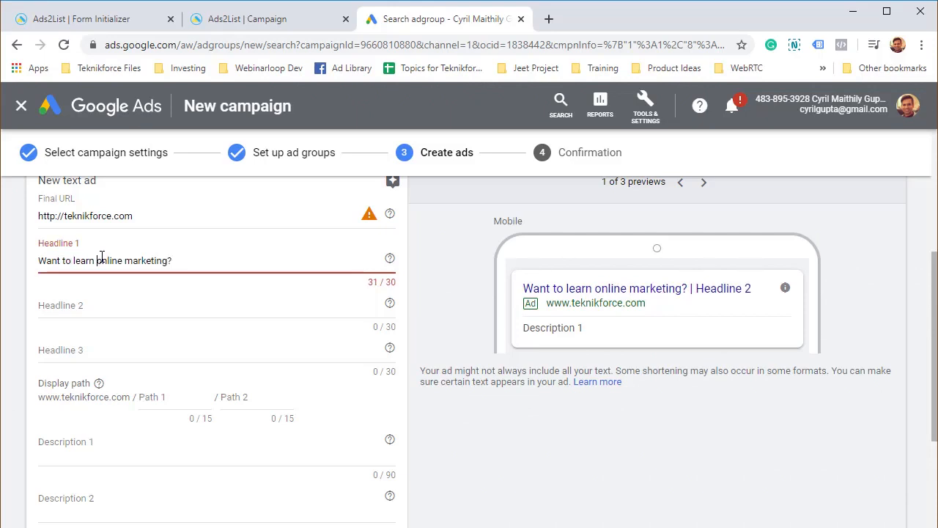
key("ctrl+shift+Left")
key("Left")
key("ctrl+shift+Left")
key("BackSpace")
Step: Enter "Learn how to sell on the net" as Headline 2 of the text ad
left_click(103, 303)
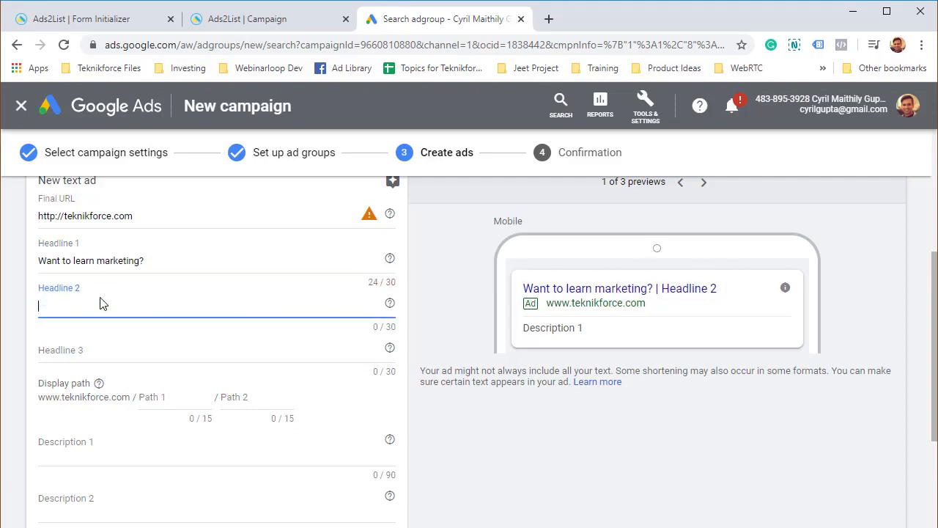
type("Learn how to sel")
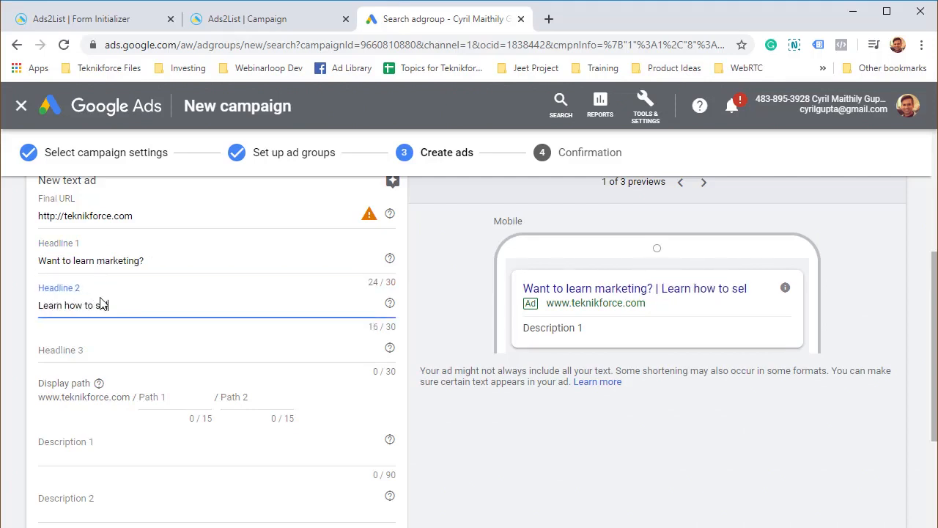
type("l on the net")
Step: Set Headline 3 of the text ad to "Sign up now for free lesson", keeping it within 30 characters
left_click(105, 358)
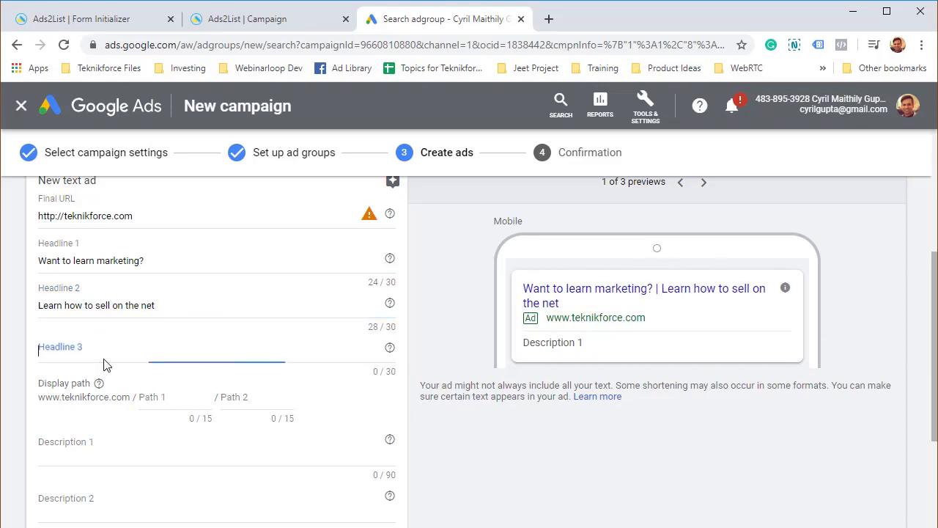
type("Sign up no")
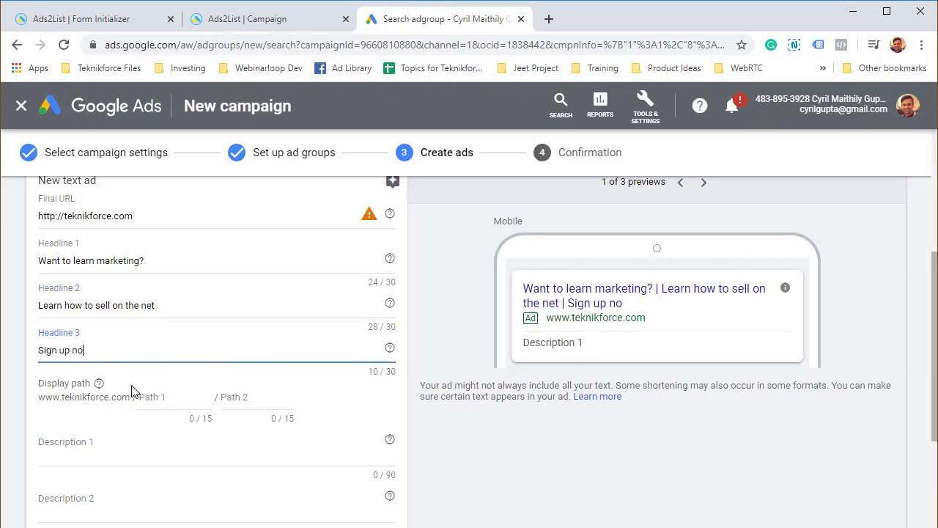
type("w for a")
key("BackSpace")
type("the frist fre")
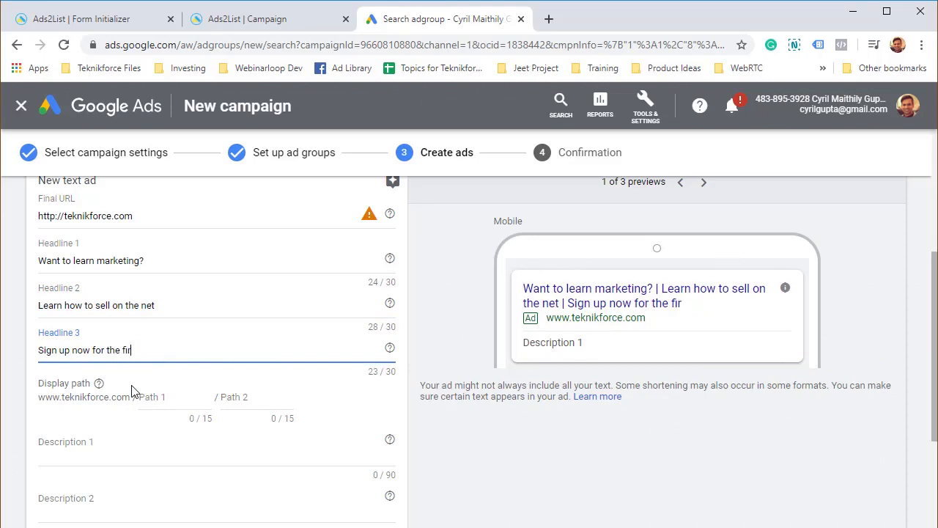
type(" free lesson")
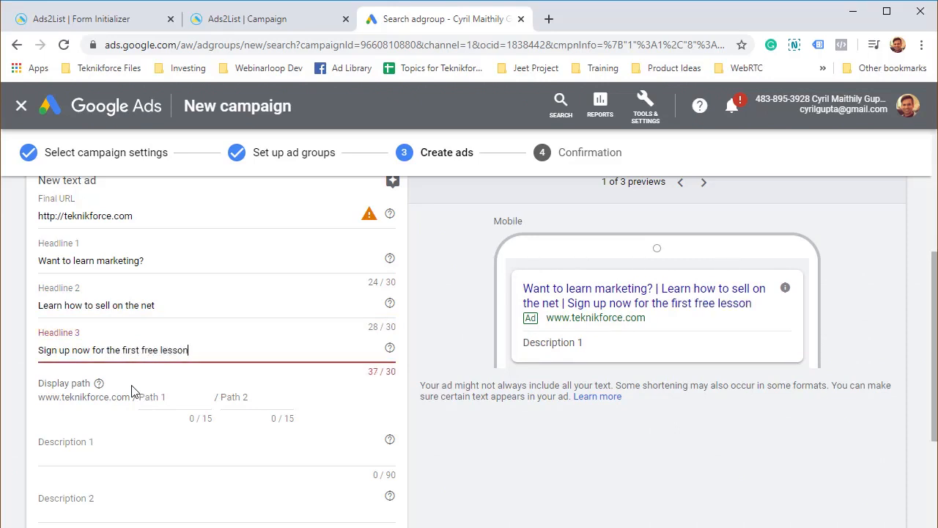
key("ctrl+BackSpace")
key("ctrl+BackSpace")
key("ctrl+BackSpace")
key("ctrl+BackSpace")
type("for f")
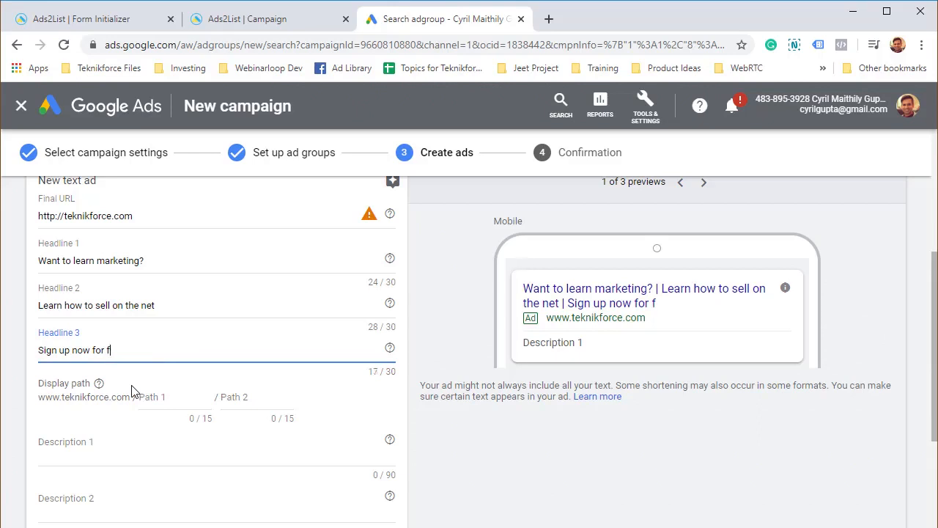
type("ree lesson")
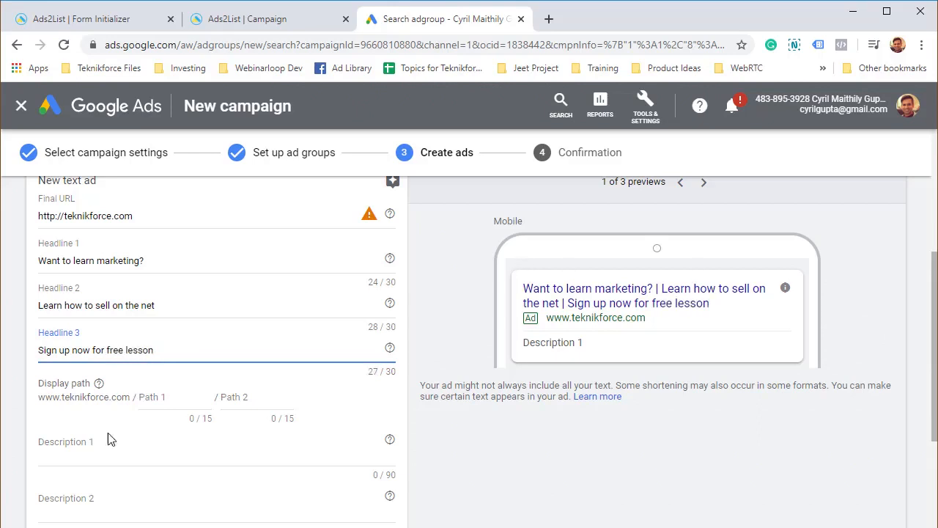
Step: Enter "Learn internet marketing from the real experts" as Description 1 of the text ad
scroll(110, 435, "down", 2)
left_click(115, 364)
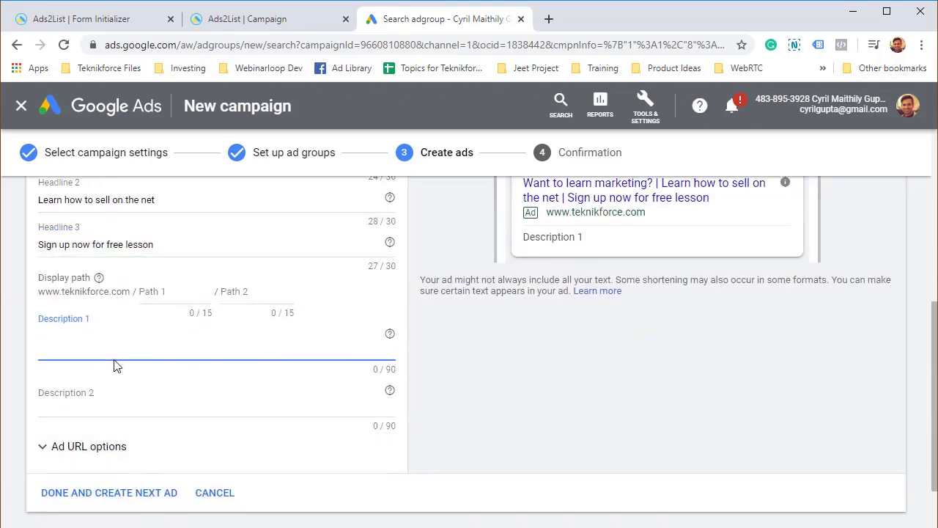
type("Learninten")
key("BackSpace")
key("BackSpace")
key("BackSpace")
key("BackSpace")
type("internet marketi")
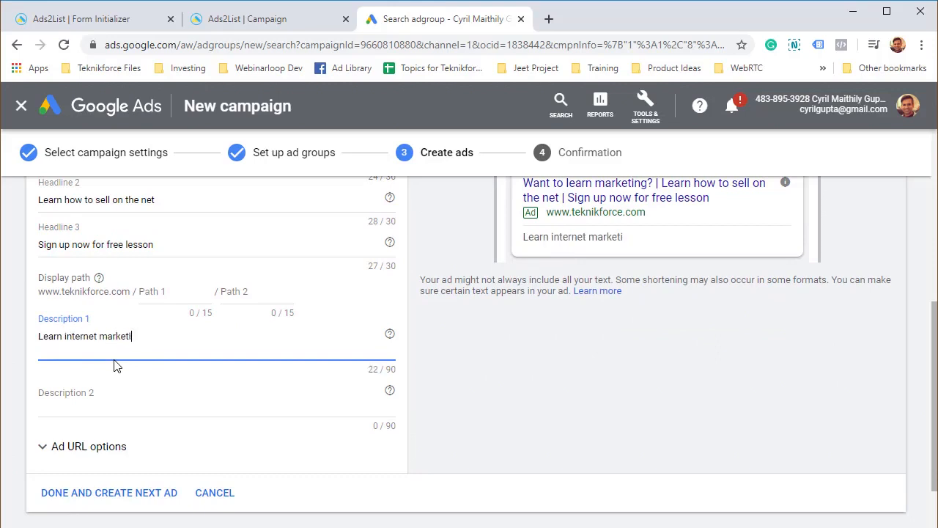
type("ng from the real exp")
key("BackSpace")
key("BackSpace")
key("BackSpace")
key("BackSpace")
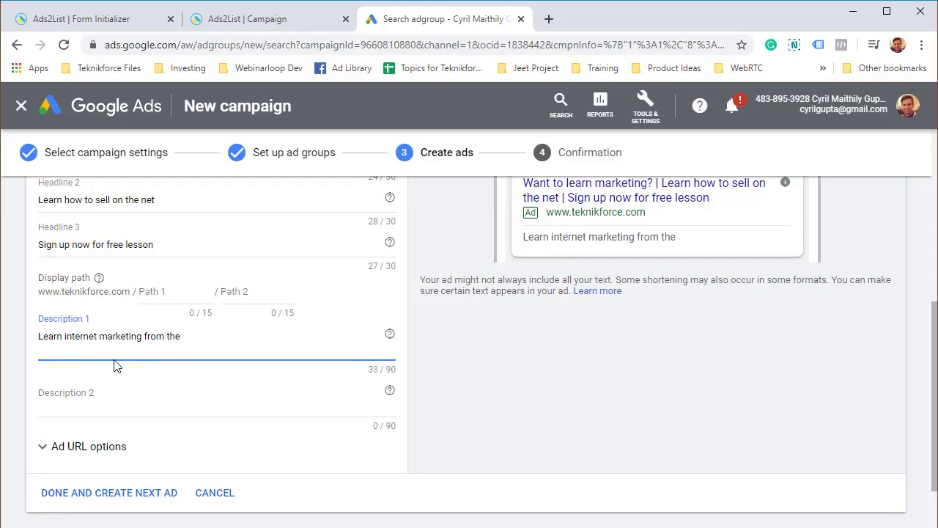
type("real experts")
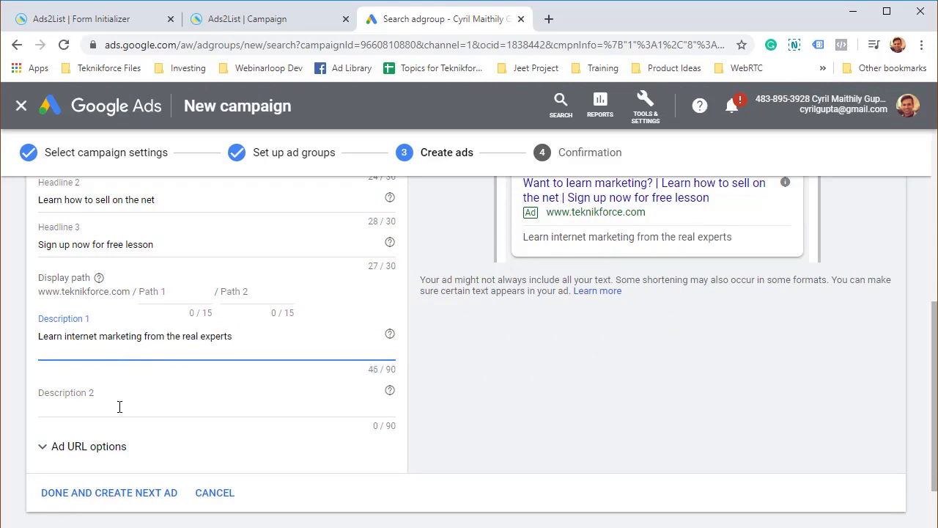
Step: Enter "Sign up and get access the course instantly" as Description 2 of the text ad
left_click(119, 407)
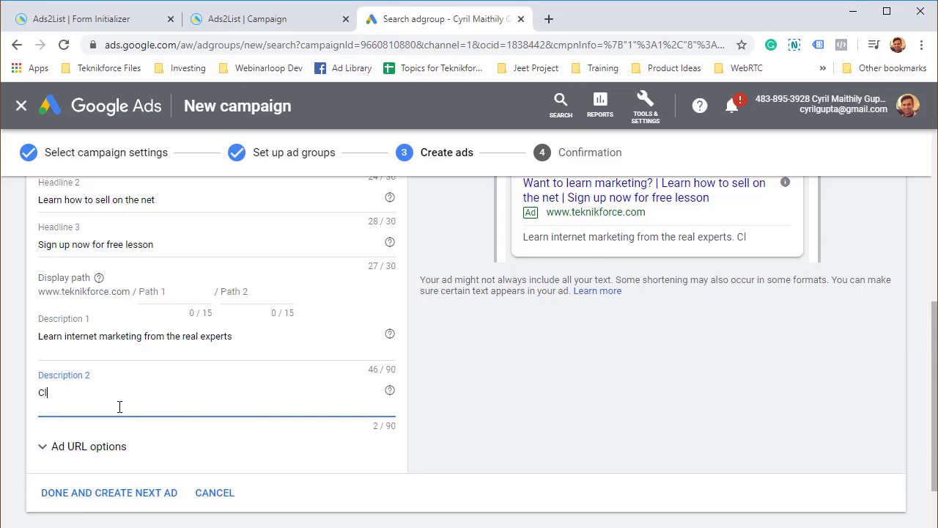
type("Sign up in")
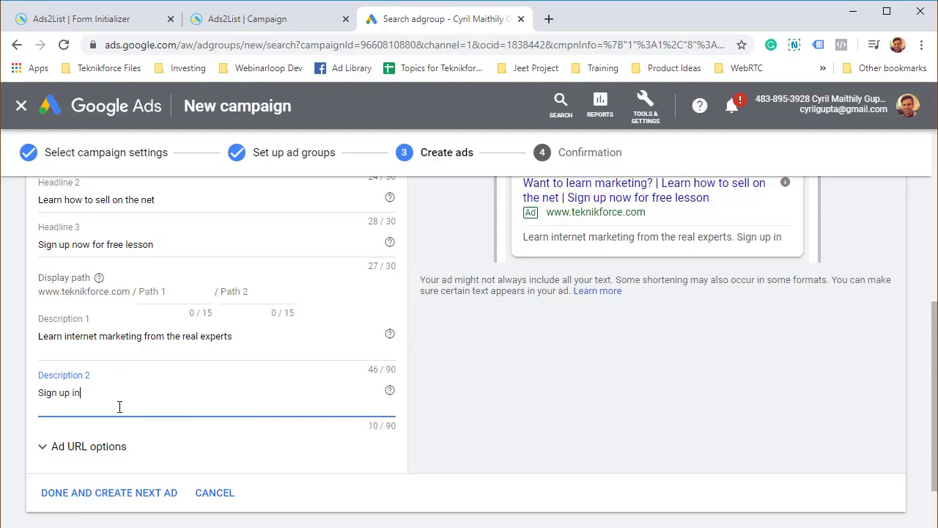
type("stantly wi")
key("BackSpace")
key("BackSpace")
key("BackSpace")
key("BackSpace")
key("BackSpace")
key("BackSpace")
key("BackSpace")
key("BackSpace")
key("BackSpace")
key("BackSpace")
key("BackSpace")
key("BackSpace")
key("BackSpace")
type("and get access the")
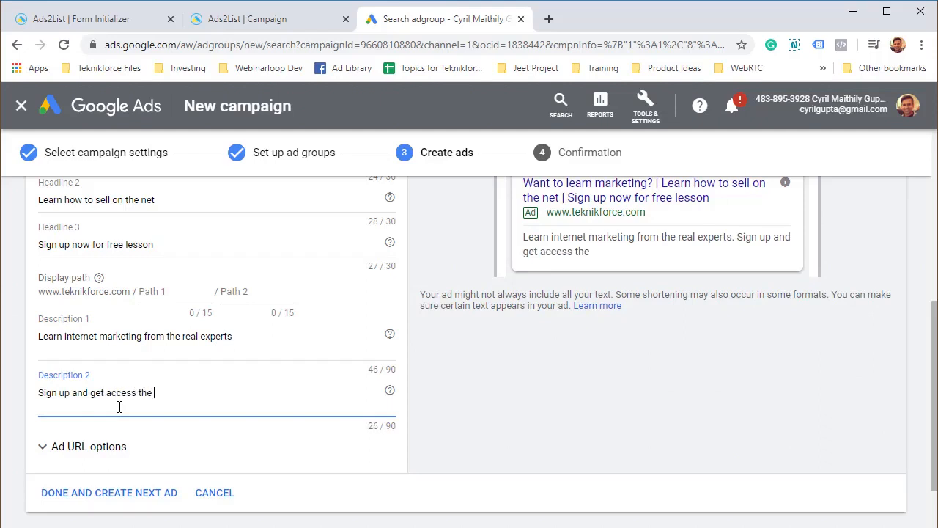
type(" course intnaly")
key("BackSpace")
key("BackSpace")
key("BackSpace")
key("BackSpace")
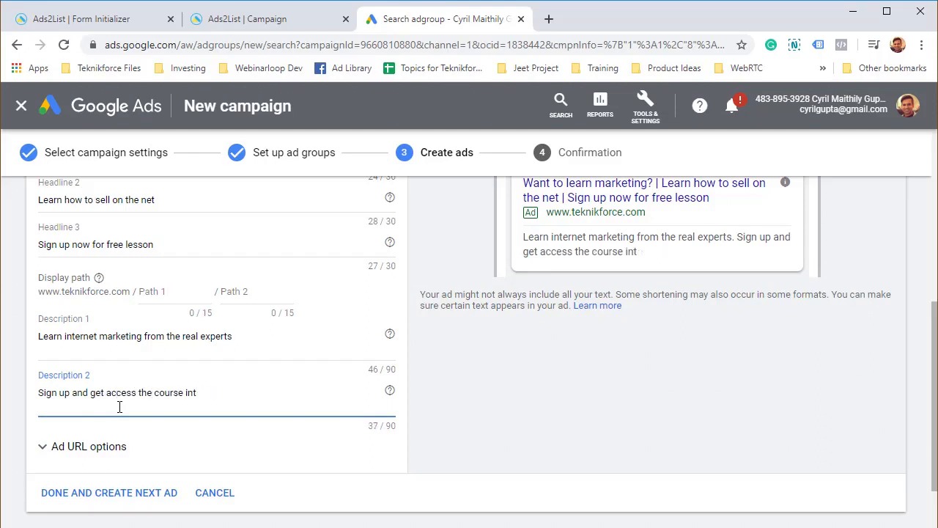
key("BackSpace")
type("stnat")
key("BackSpace")
key("BackSpace")
key("BackSpace")
type("antly")
Step: Save the text ad and continue past the confirmation summary to the new campaign
scroll(117, 404, "down", 1)
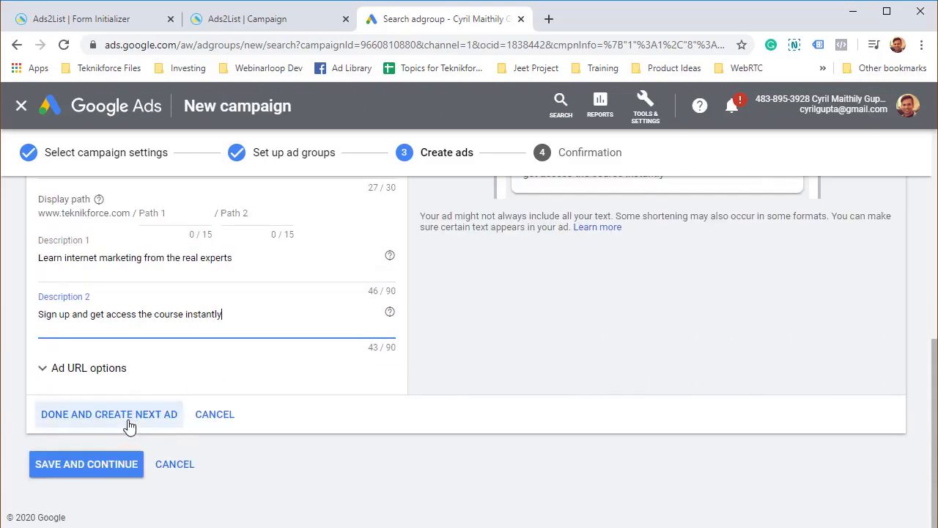
left_click(138, 464)
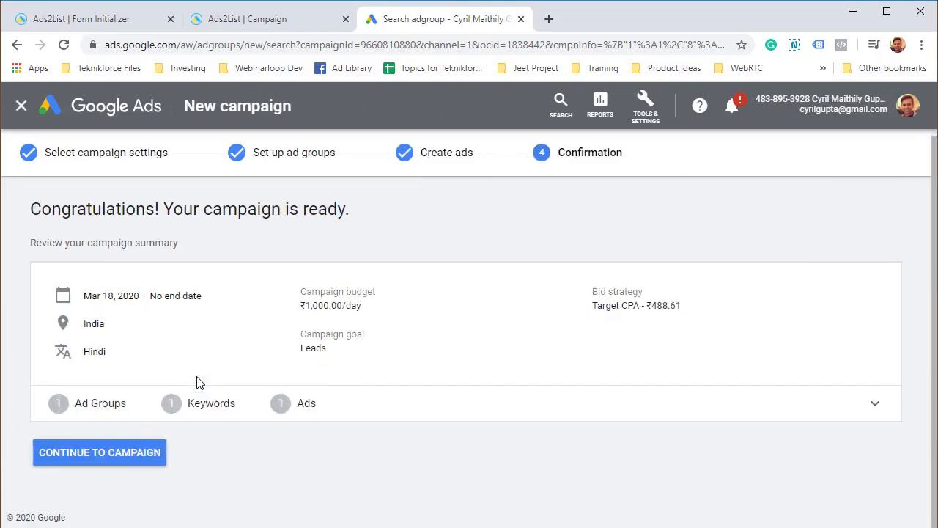
left_click(143, 453)
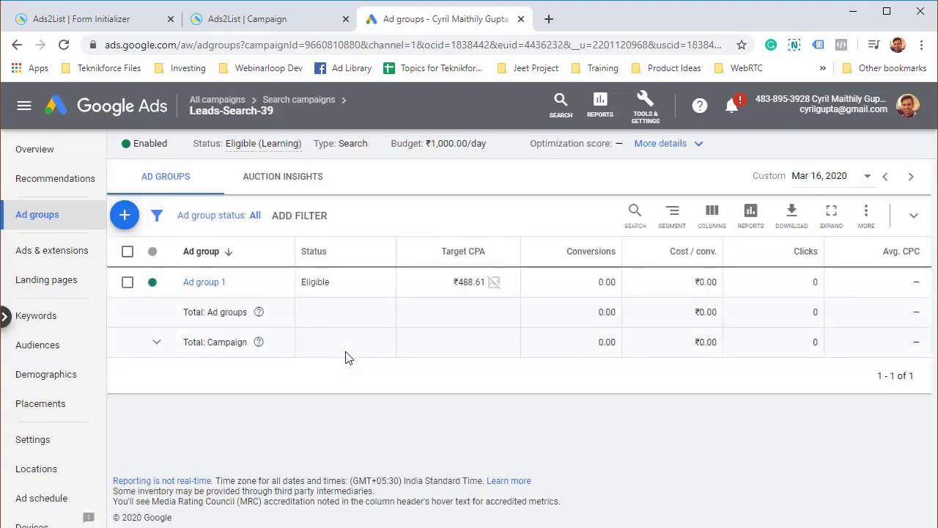
Step: Examine the campaign's ads and extensions, checking the text ad and the lead form extension with its lead download options
scroll(76, 443, "down", 3)
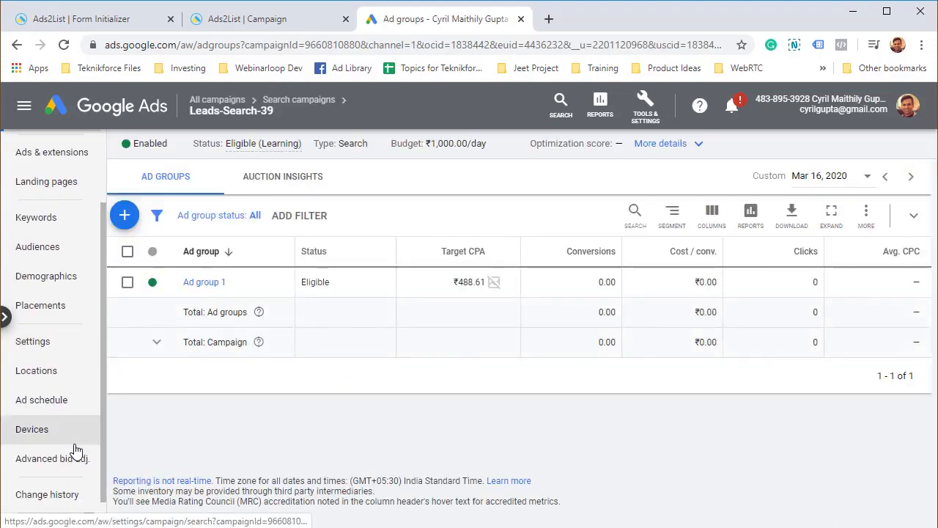
scroll(73, 462, "up", 3)
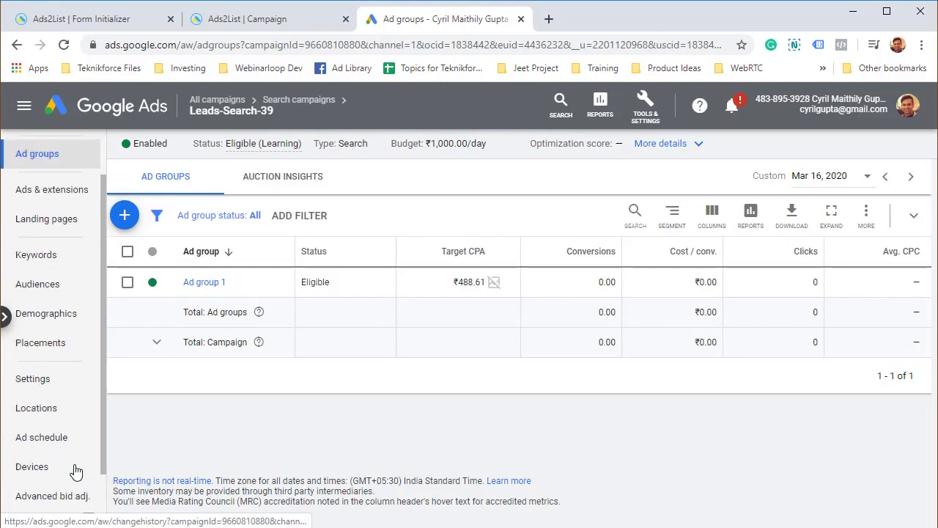
scroll(62, 381, "up", 1)
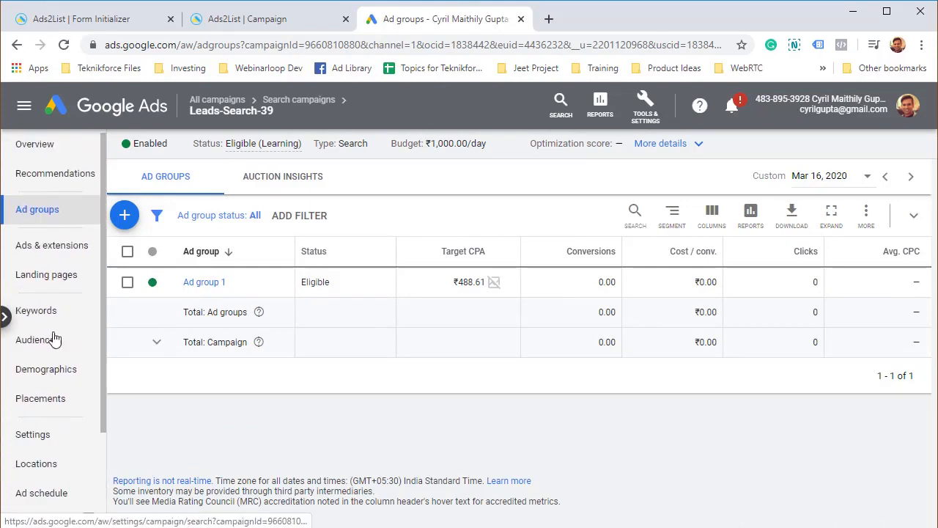
left_click(59, 247)
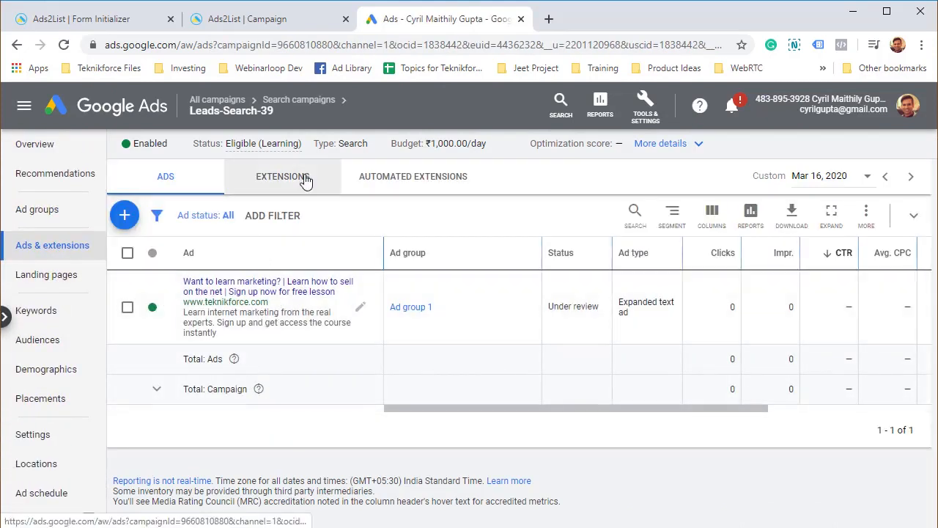
left_click(283, 176)
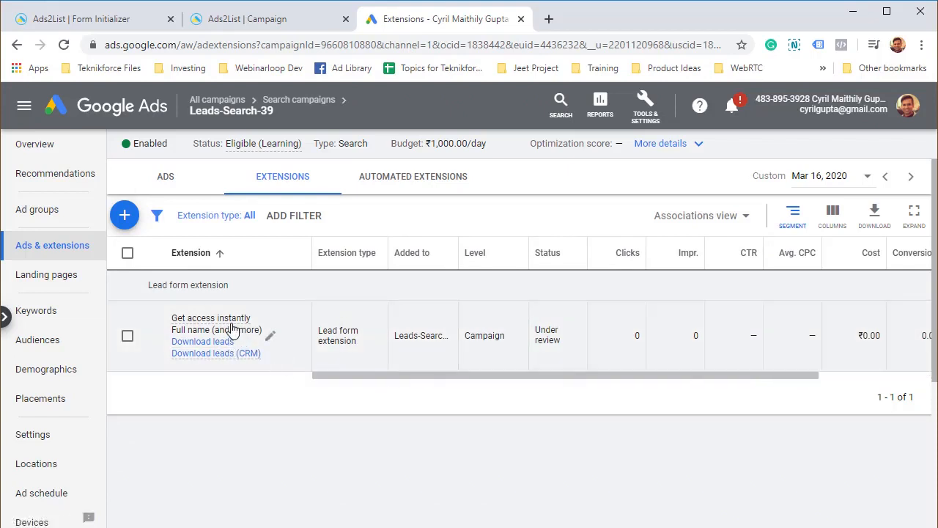
left_click_drag(367, 376, 405, 378)
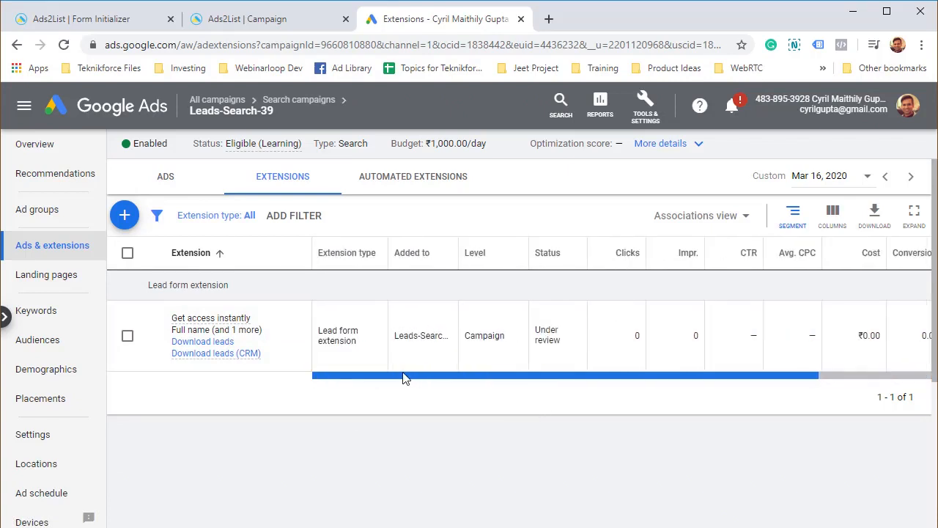